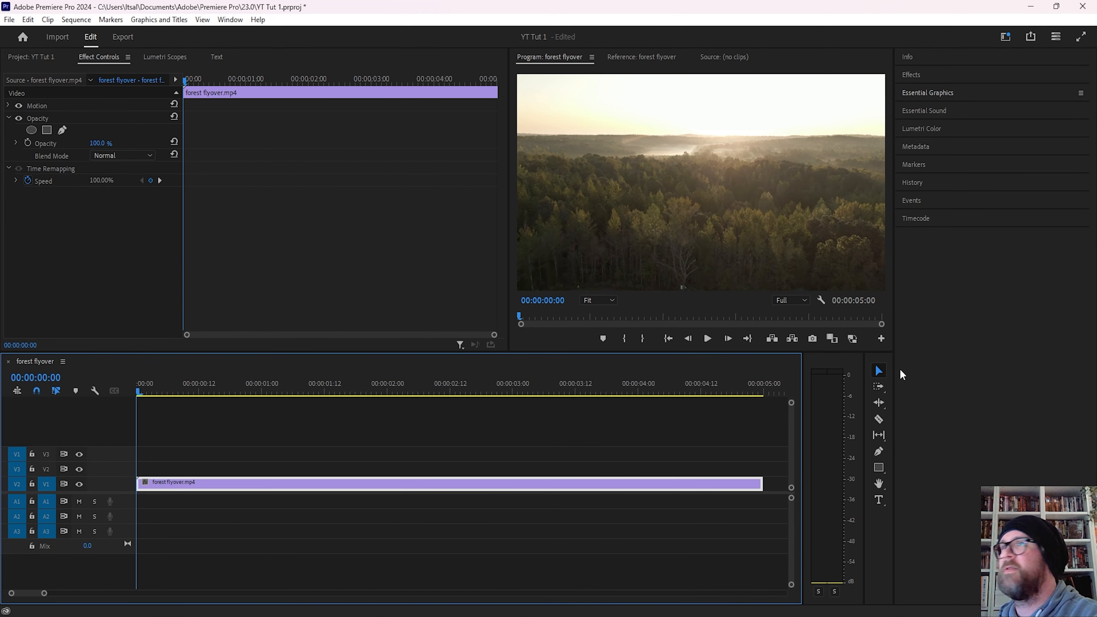
# - Add a new text layer as a graphic above the forest flyover clip
pyautogui.click(944, 93)
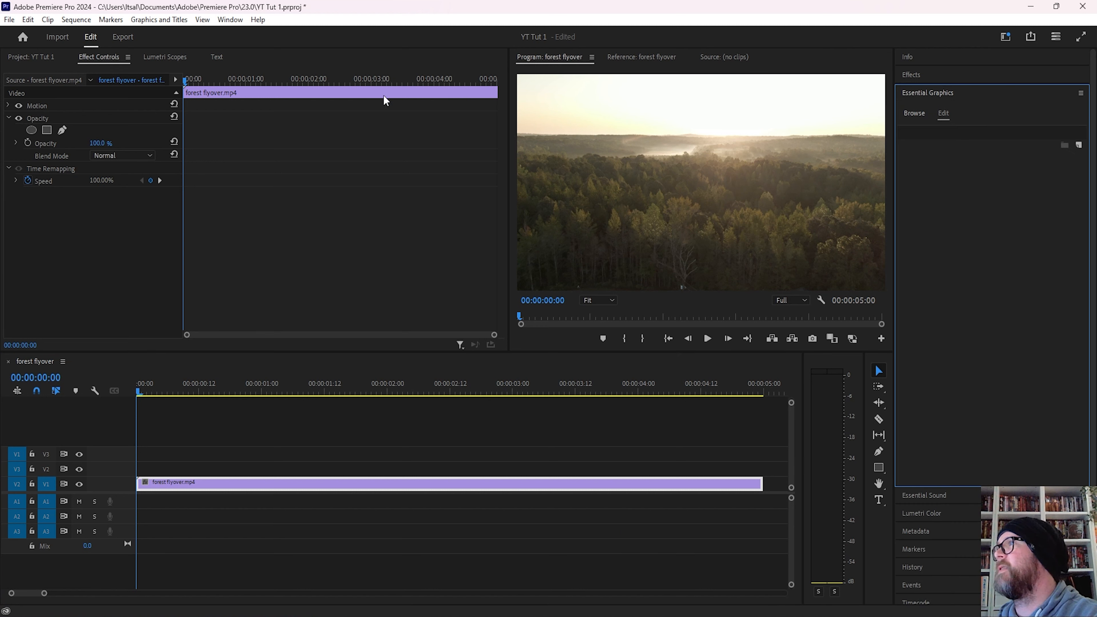
pyautogui.click(1081, 147)
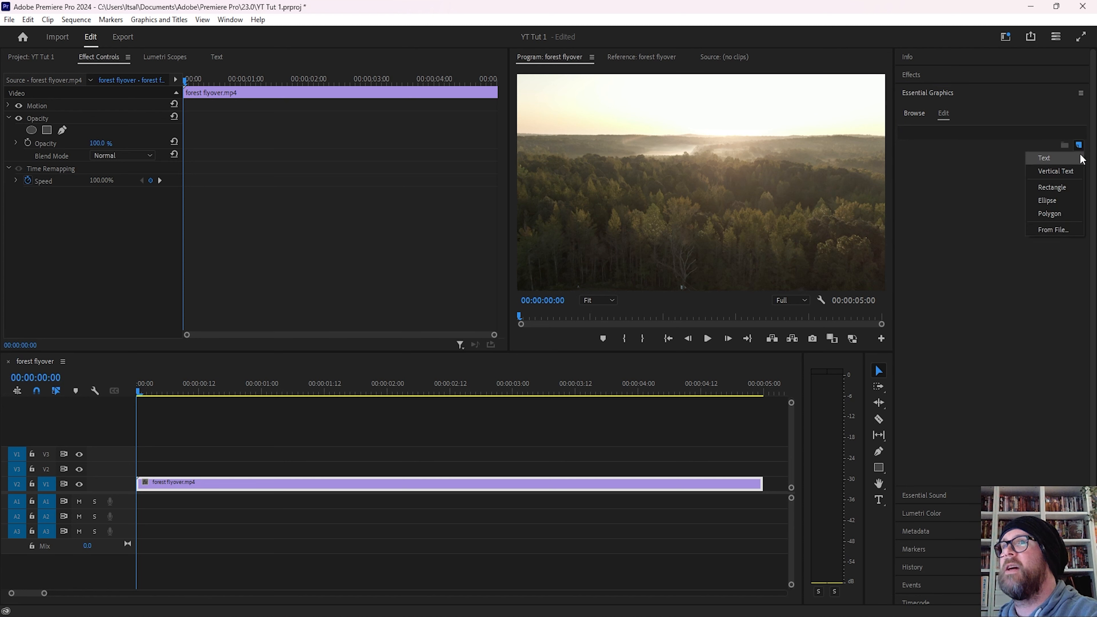
pyautogui.click(1070, 159)
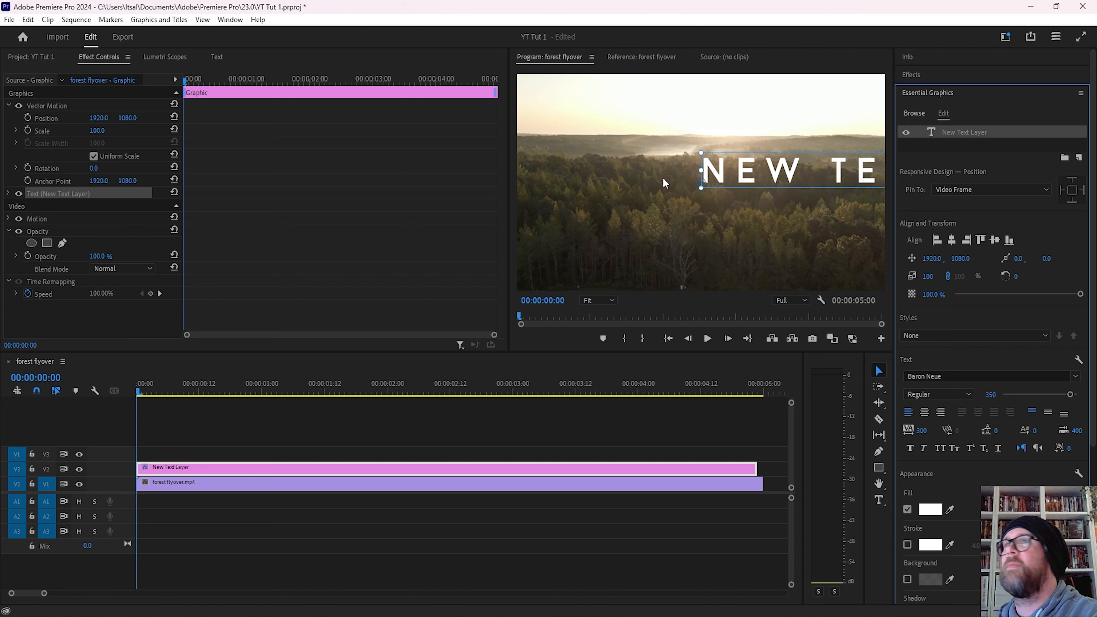
pyautogui.click(229, 22)
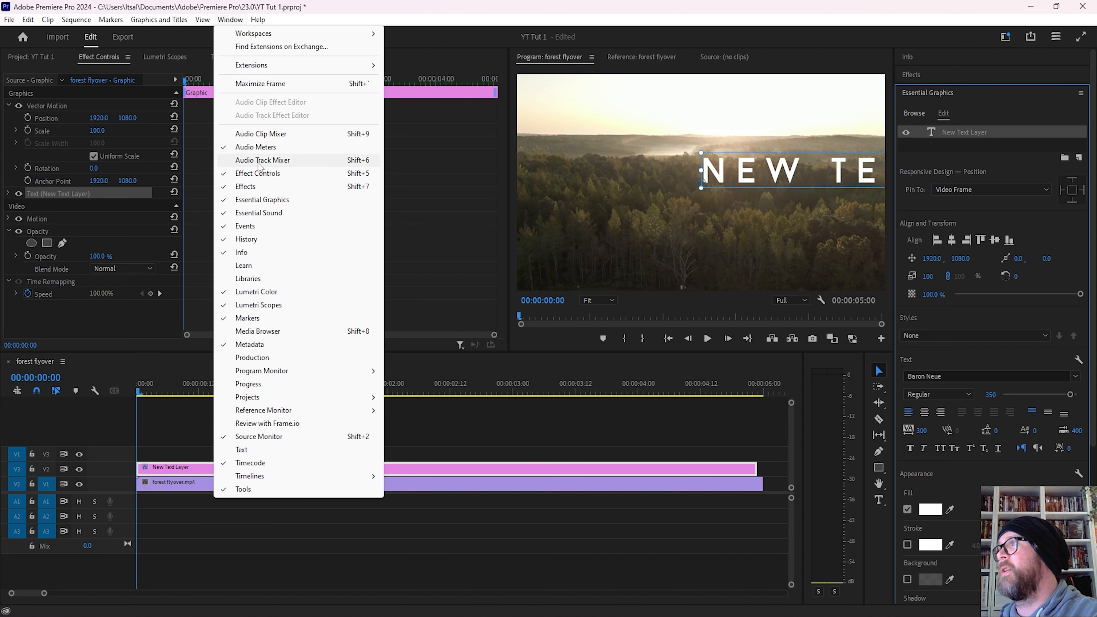
pyautogui.click(535, 19)
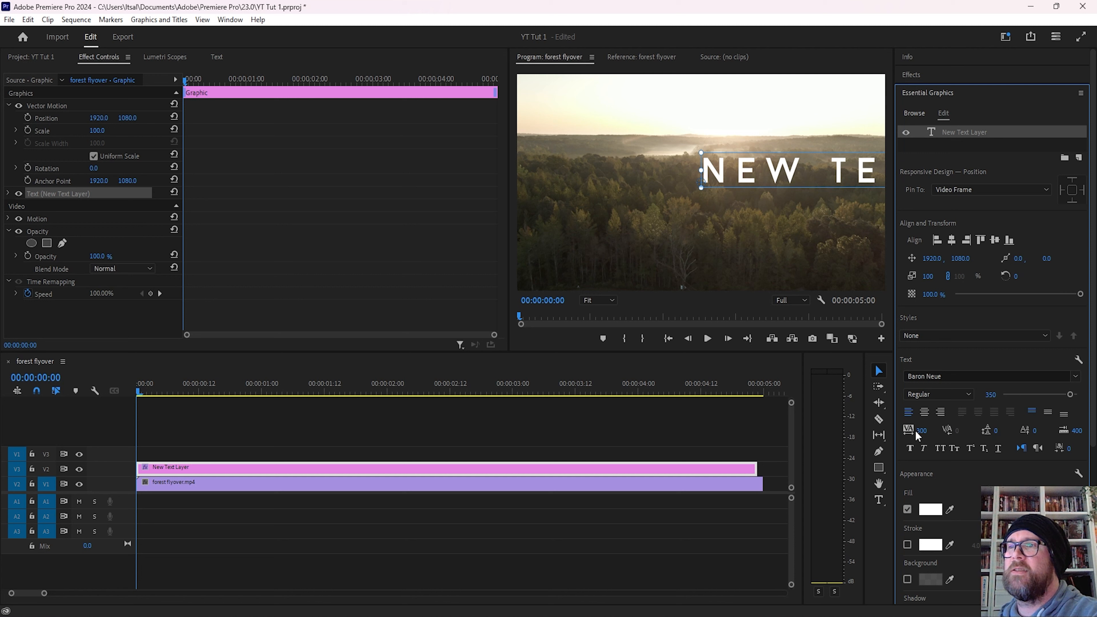
pyautogui.scroll(-2, 944, 542)
pyautogui.click(907, 560)
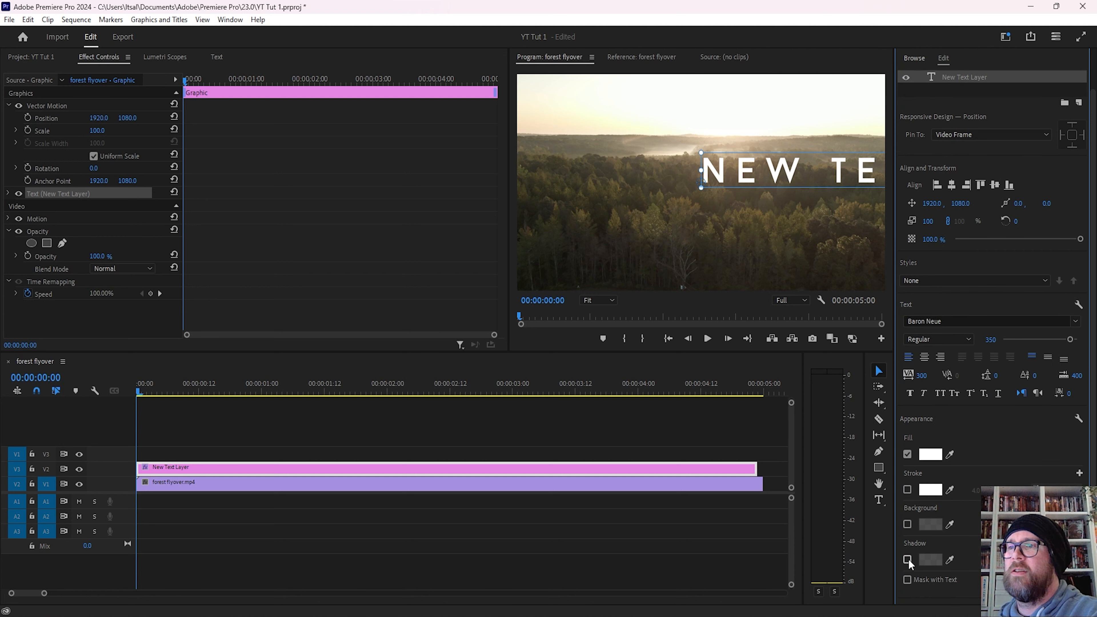
pyautogui.scroll(2, 996, 475)
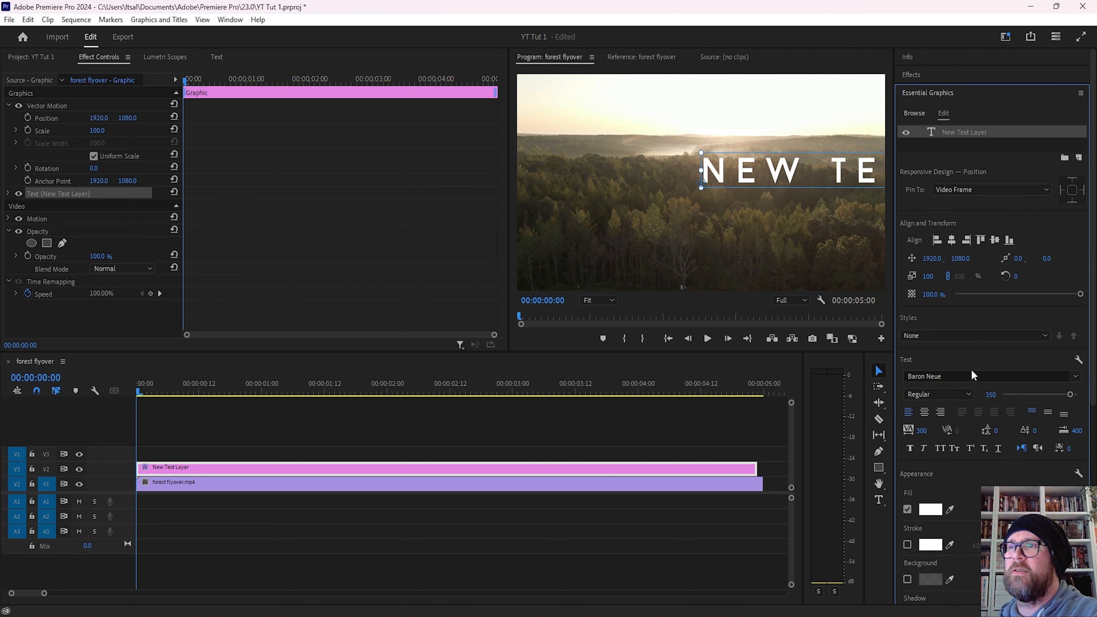
# - Move the text layer to about 203, 1074 in the frame and replace its text with "TITLE HERE"
pyautogui.click(843, 182)
pyautogui.moveTo(842, 182); pyautogui.dragTo(677, 181)
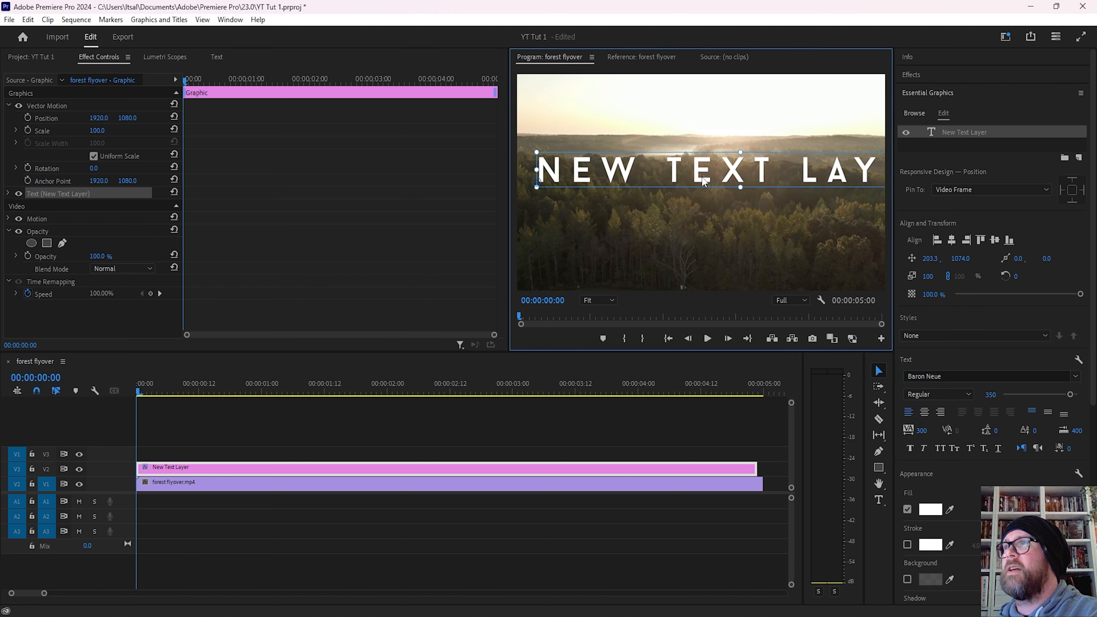
pyautogui.press('t')
pyautogui.write('TITLE HERE')
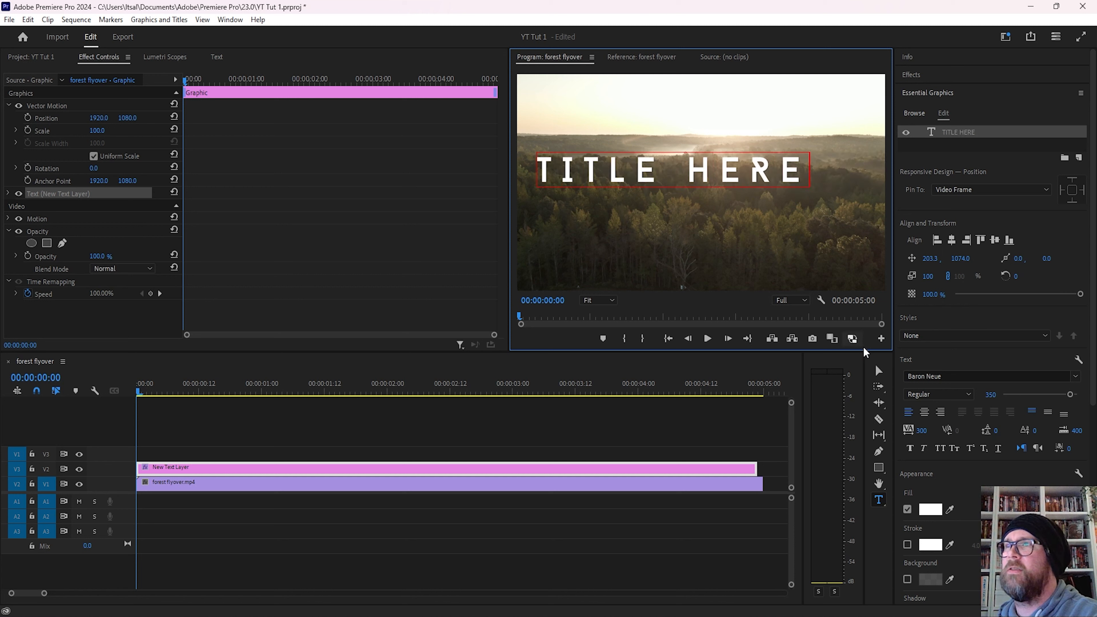
pyautogui.click(880, 371)
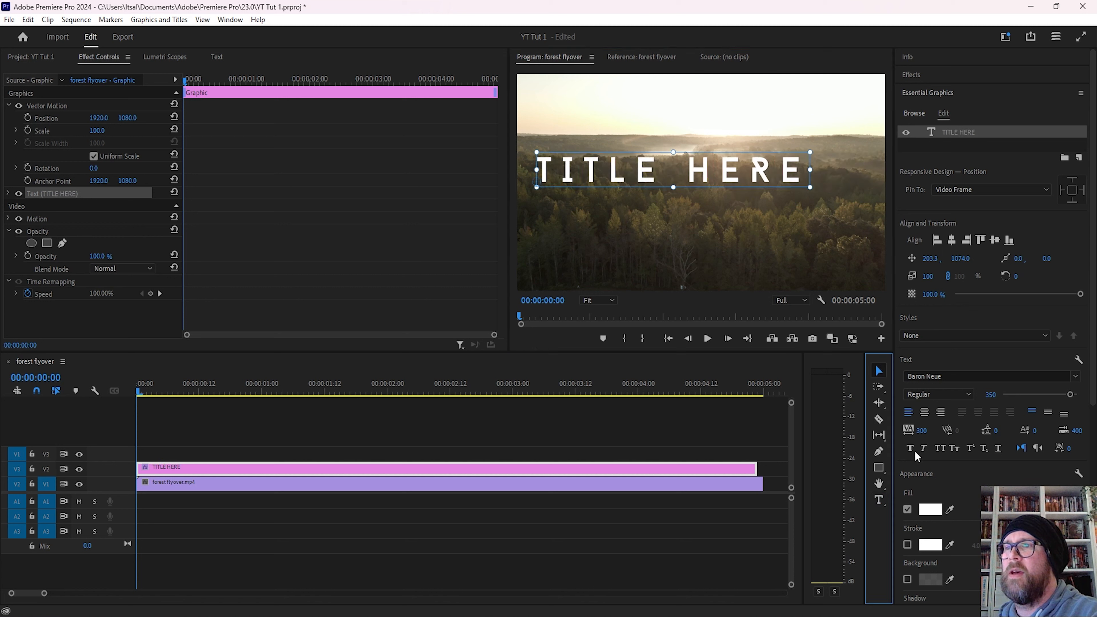
# - Select the title's letters up to the final E, try wider and narrower tracking, and set it to 350
pyautogui.click(776, 168)
pyautogui.press('t')
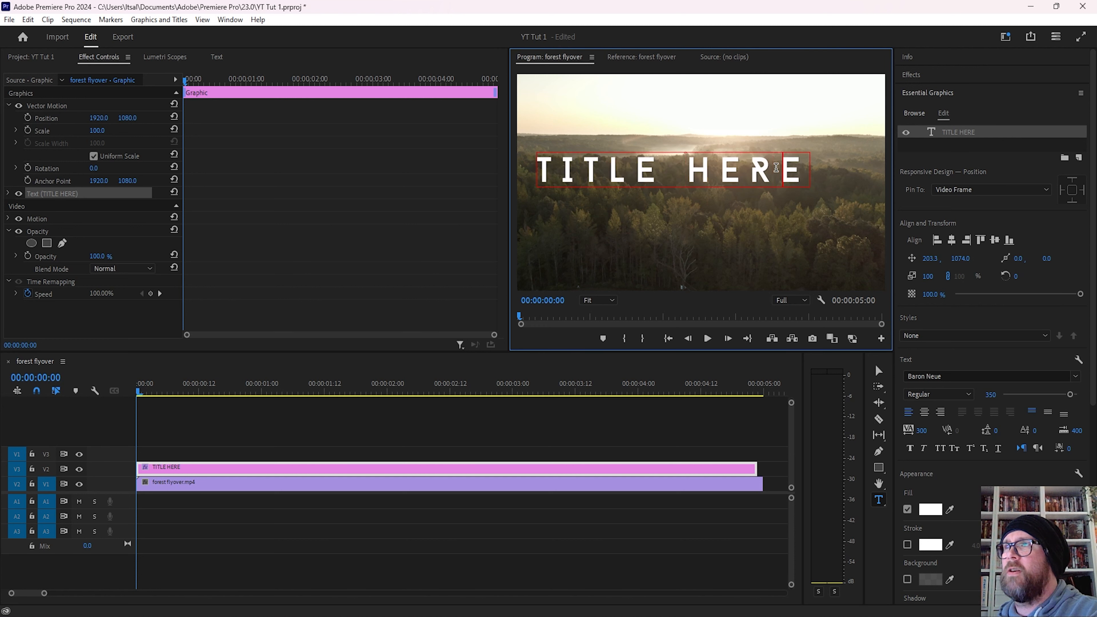
pyautogui.moveTo(776, 167); pyautogui.dragTo(542, 178)
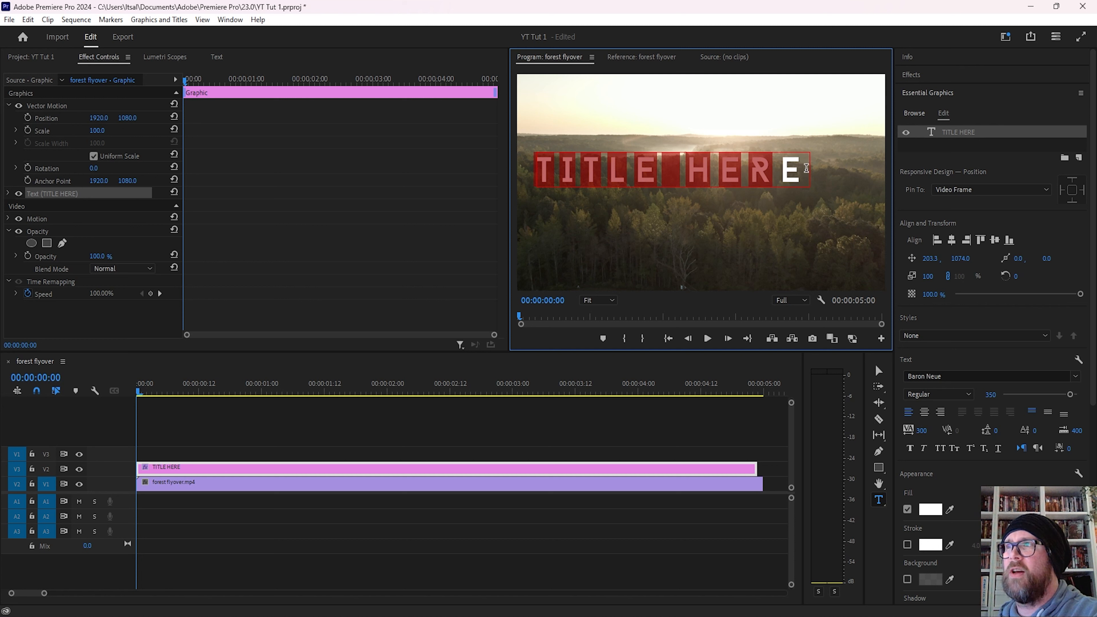
pyautogui.click(921, 434)
pyautogui.moveTo(921, 430); pyautogui.dragTo(1016, 430)
pyautogui.moveTo(925, 430); pyautogui.dragTo(922, 430)
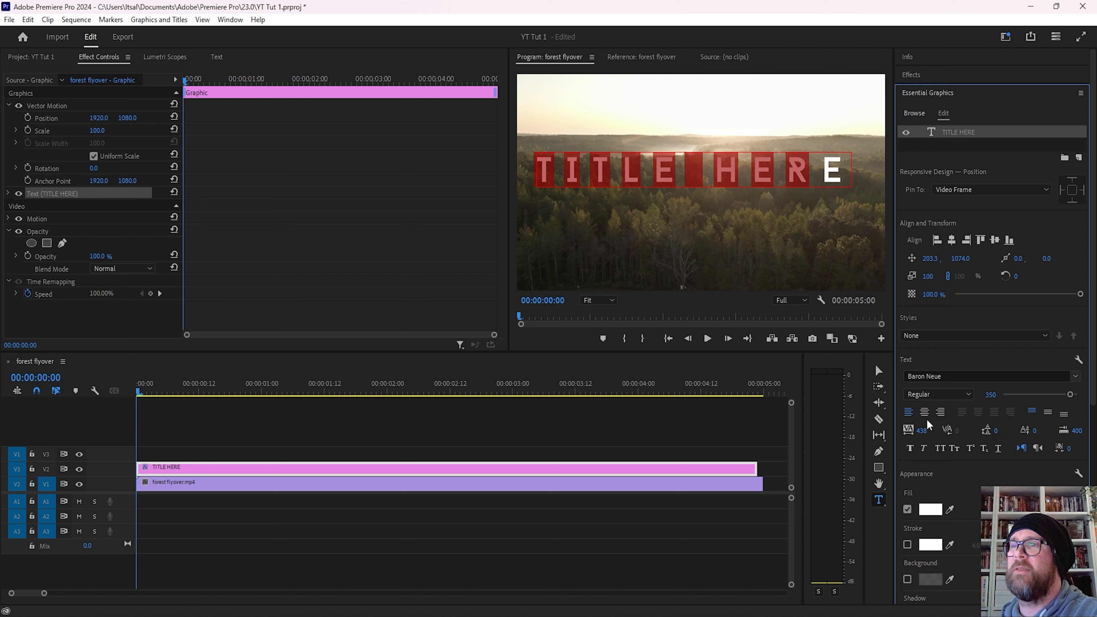
pyautogui.click(924, 430)
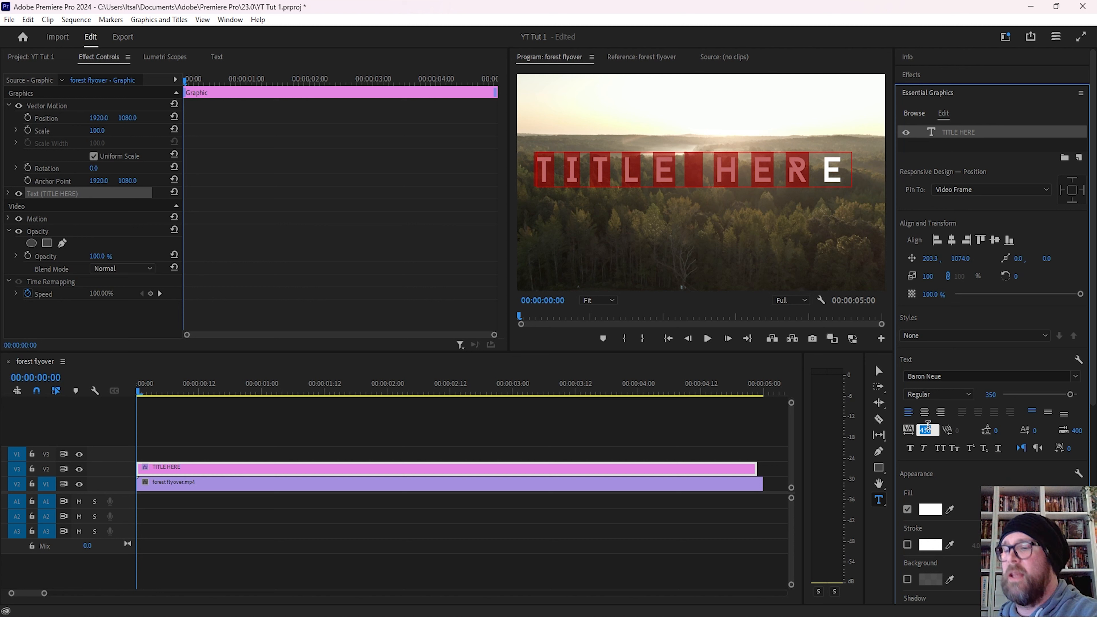
pyautogui.write('300')
pyautogui.press('Return')
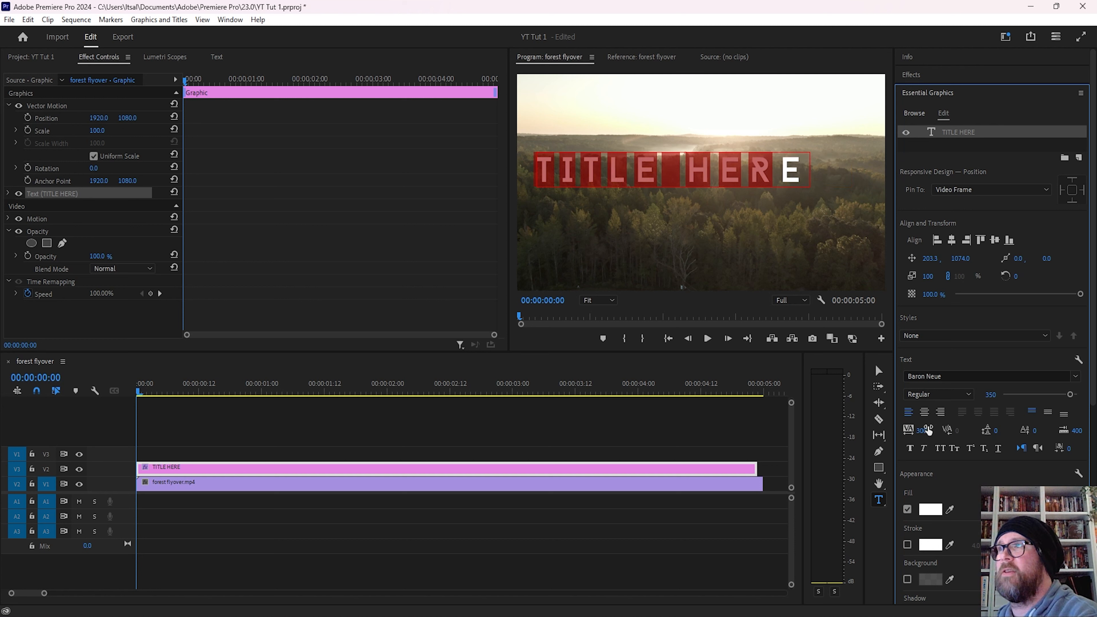
pyautogui.click(927, 431)
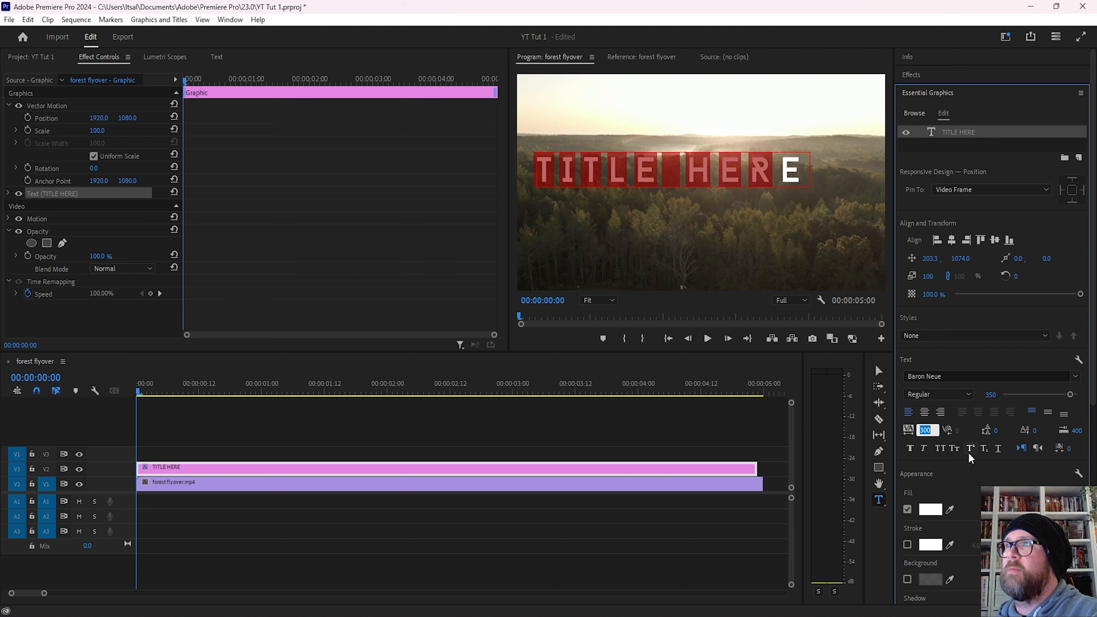
pyautogui.write('350')
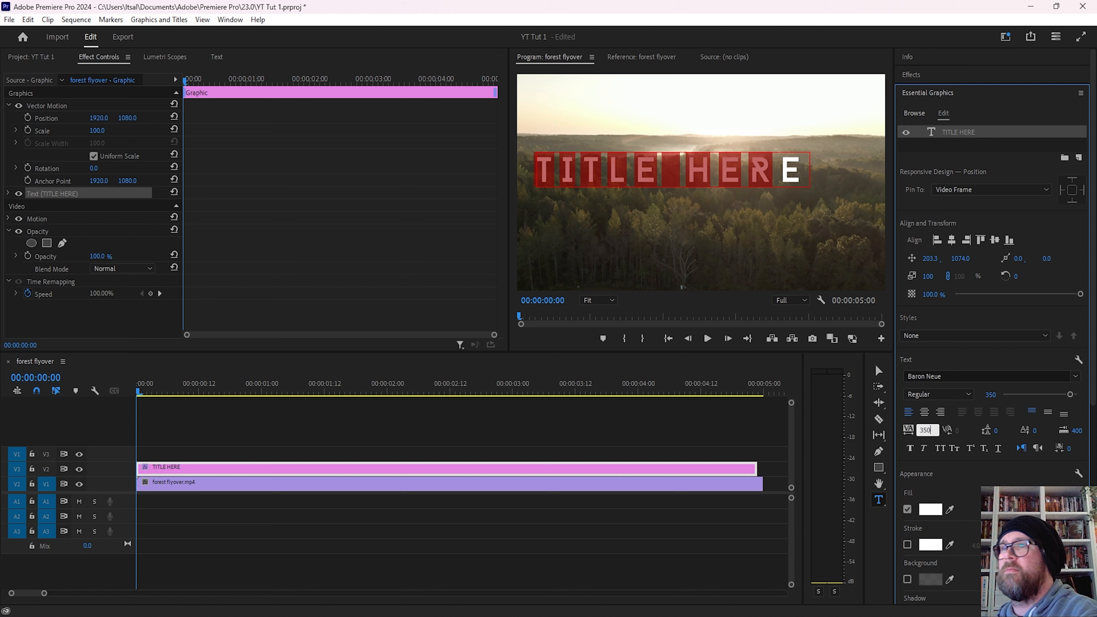
pyautogui.press('Return')
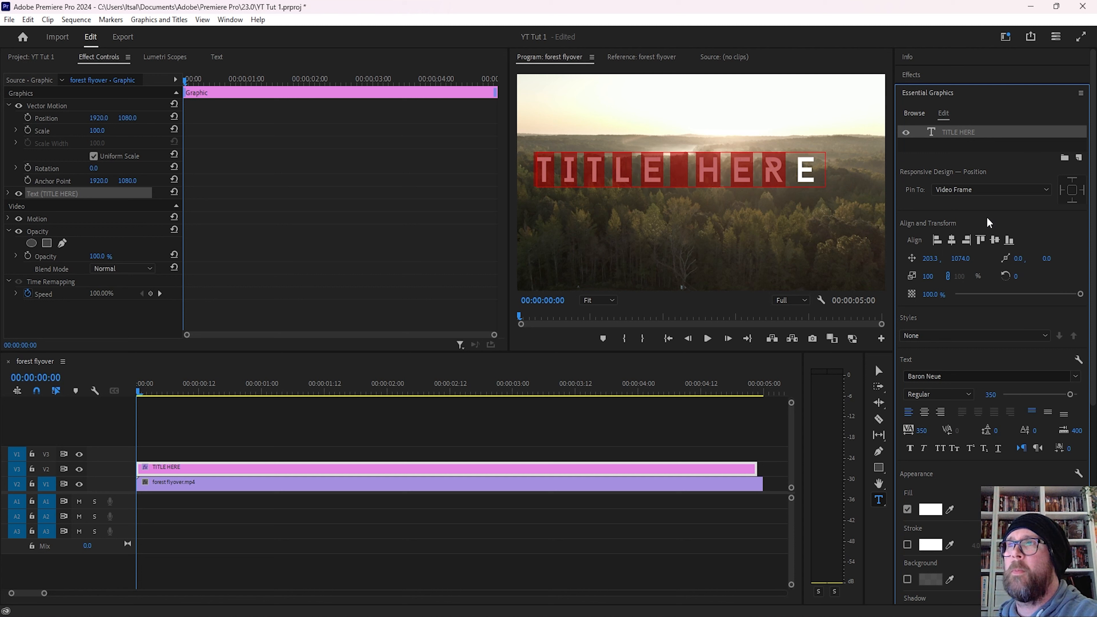
# - Center the title horizontally and vertically in the frame and extend its clip to the end of the forest footage
pyautogui.click(879, 371)
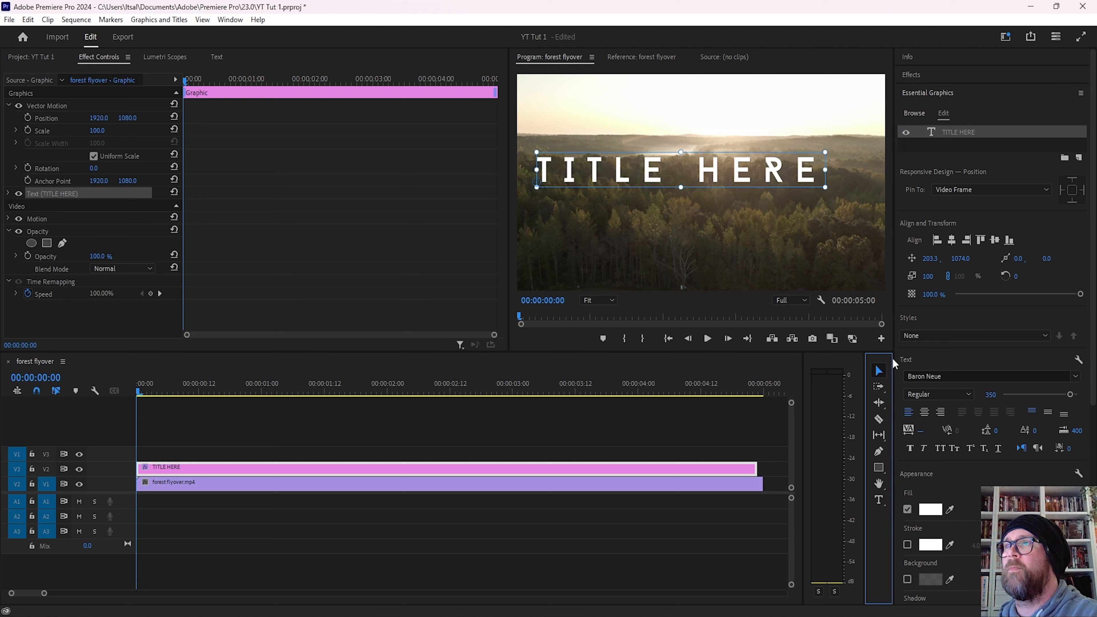
pyautogui.click(953, 240)
pyautogui.click(995, 242)
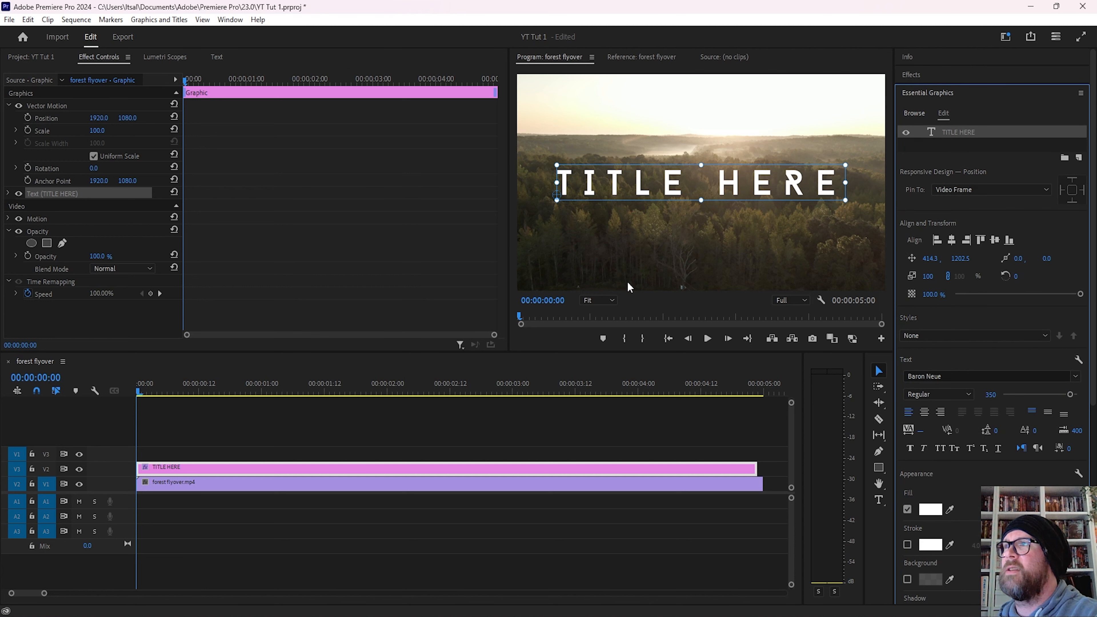
pyautogui.moveTo(761, 465); pyautogui.dragTo(763, 467)
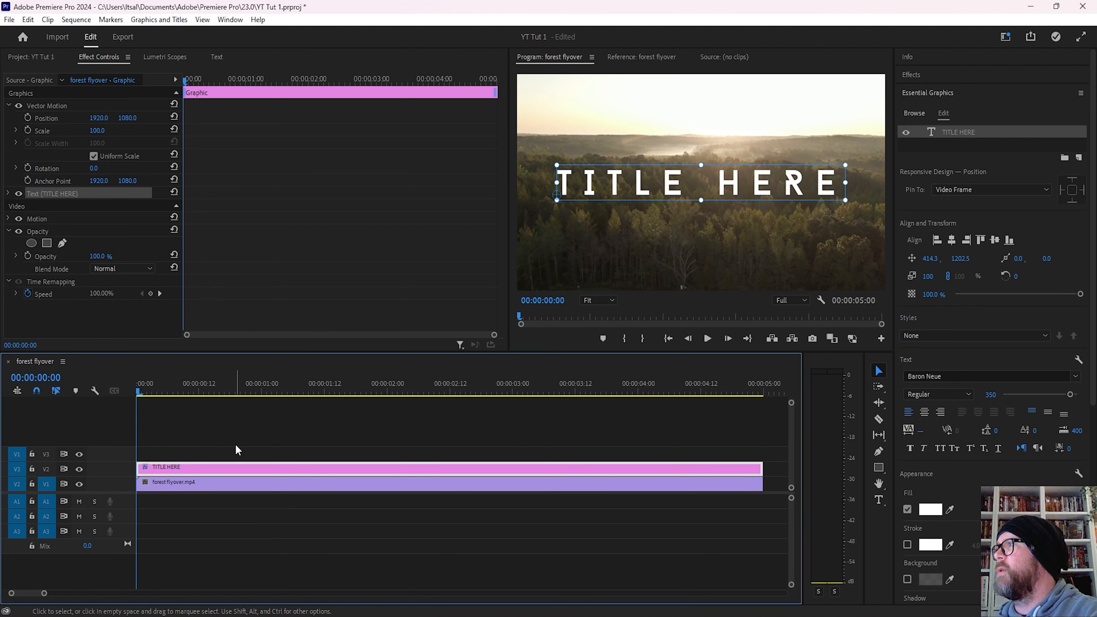
pyautogui.click(215, 447)
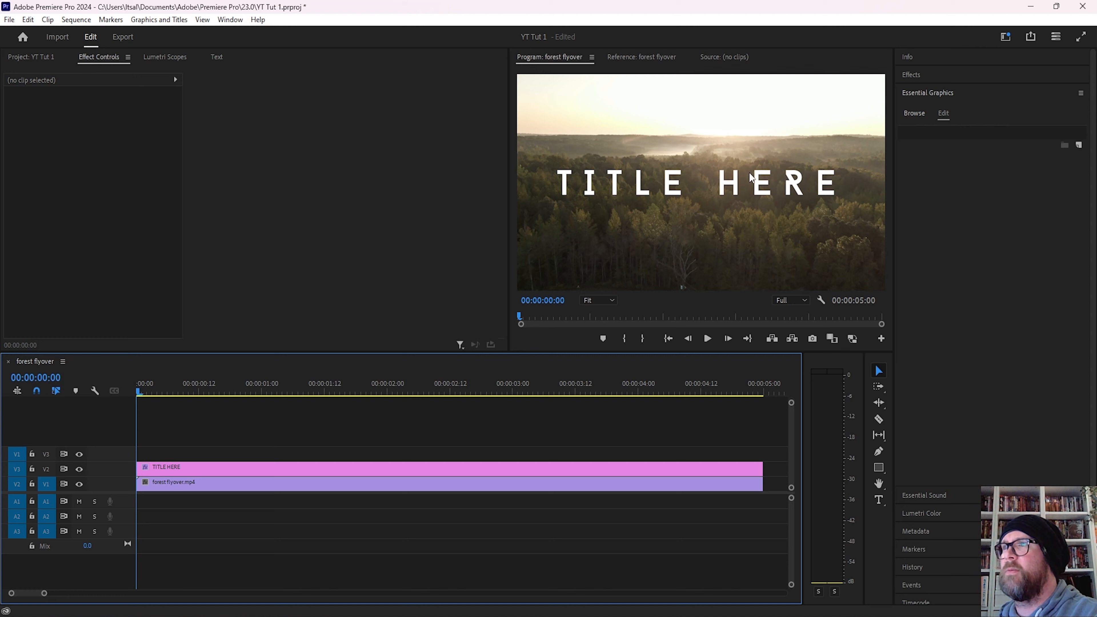
# - Play back the title over the footage and place the playhead at 00:00:00:12
pyautogui.click(168, 389)
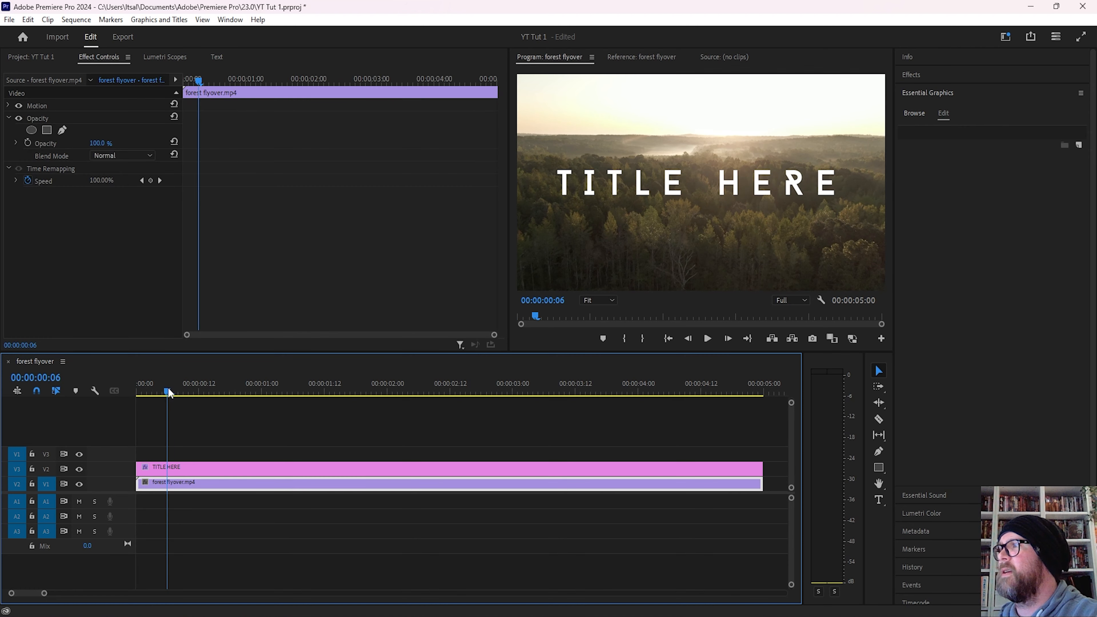
pyautogui.press('space')
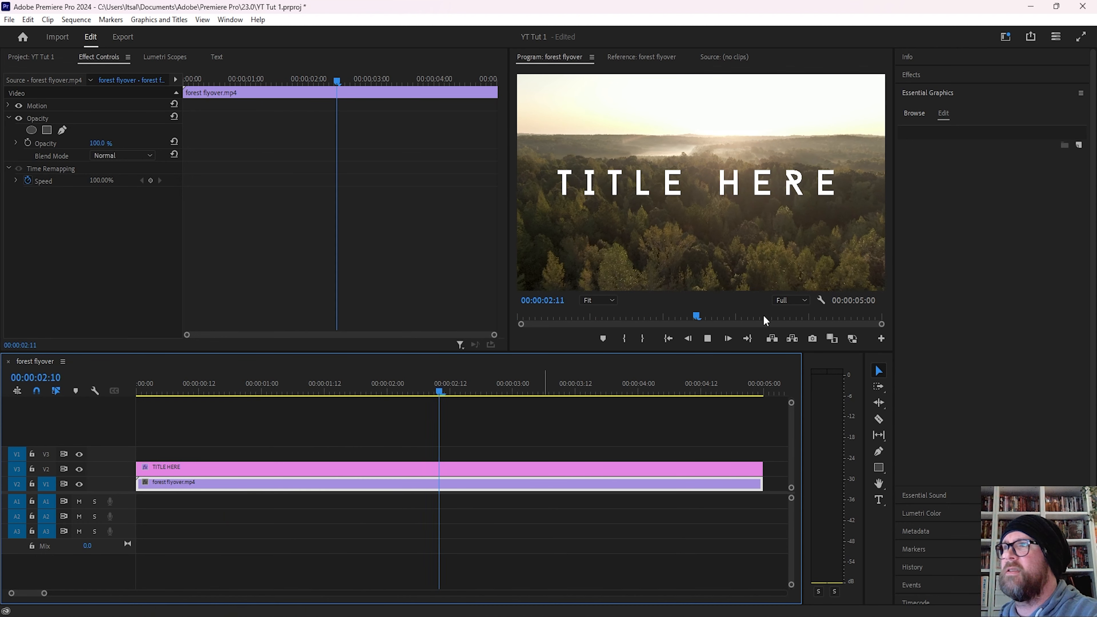
pyautogui.click(597, 395)
pyautogui.moveTo(598, 395); pyautogui.dragTo(206, 403)
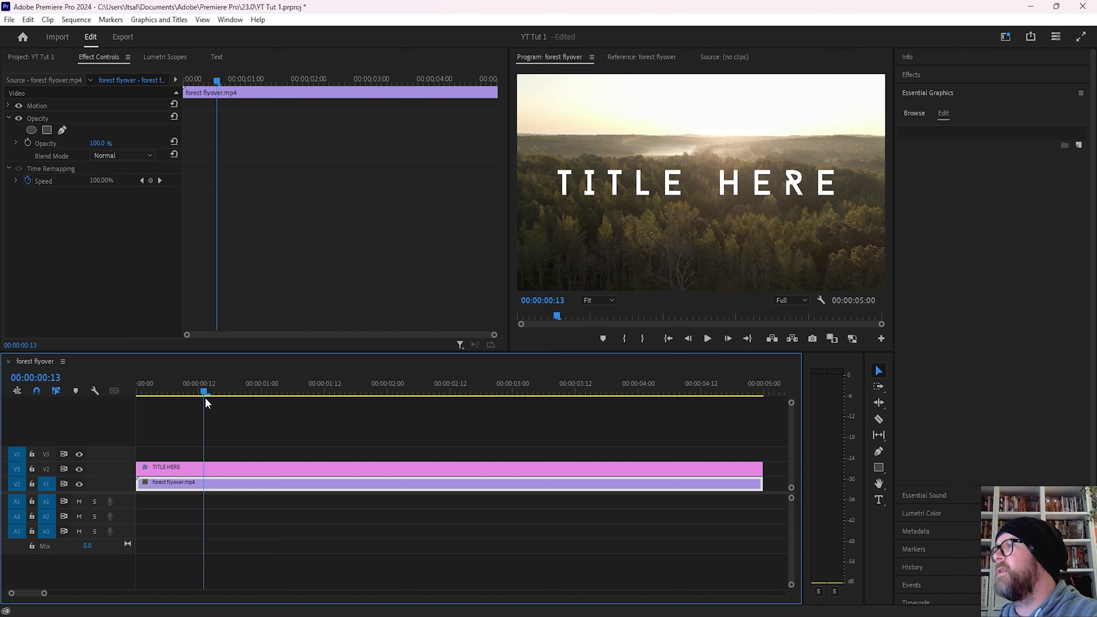
pyautogui.moveTo(205, 403); pyautogui.dragTo(202, 399)
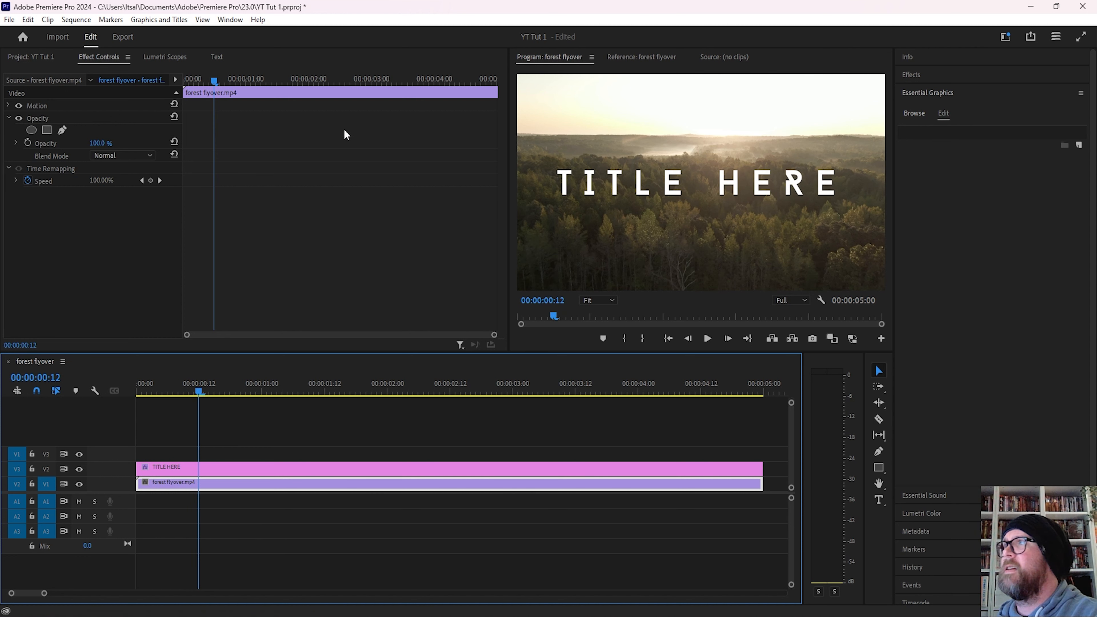
# - Find the Gaussian Blur video effect by searching for "Blur" and apply it to the title clip
pyautogui.click(287, 469)
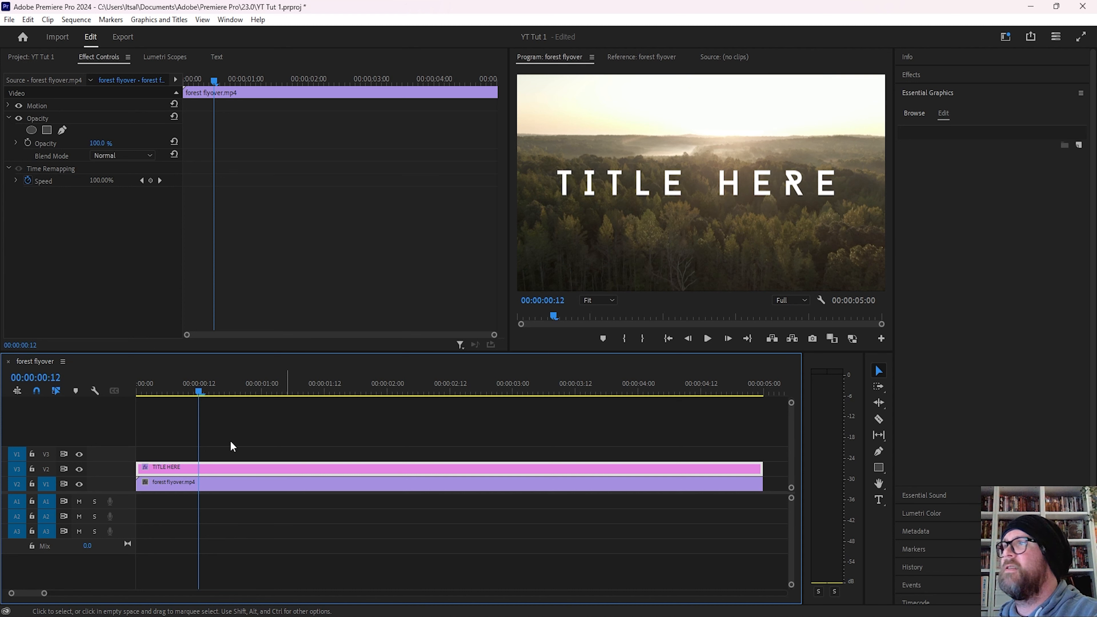
pyautogui.click(925, 77)
pyautogui.click(958, 92)
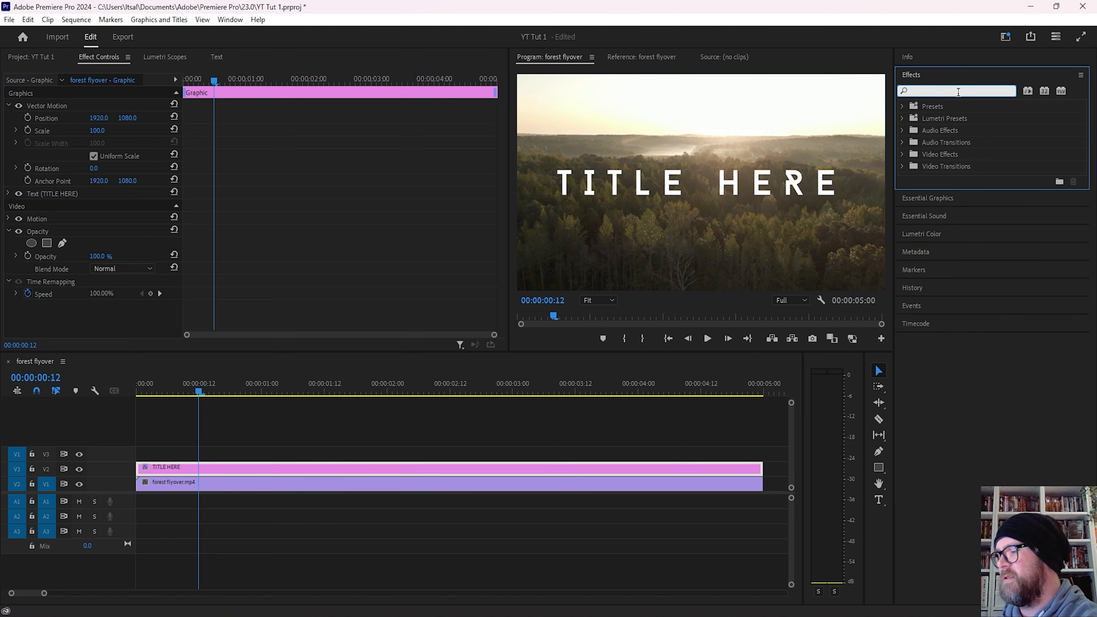
pyautogui.write('Blur')
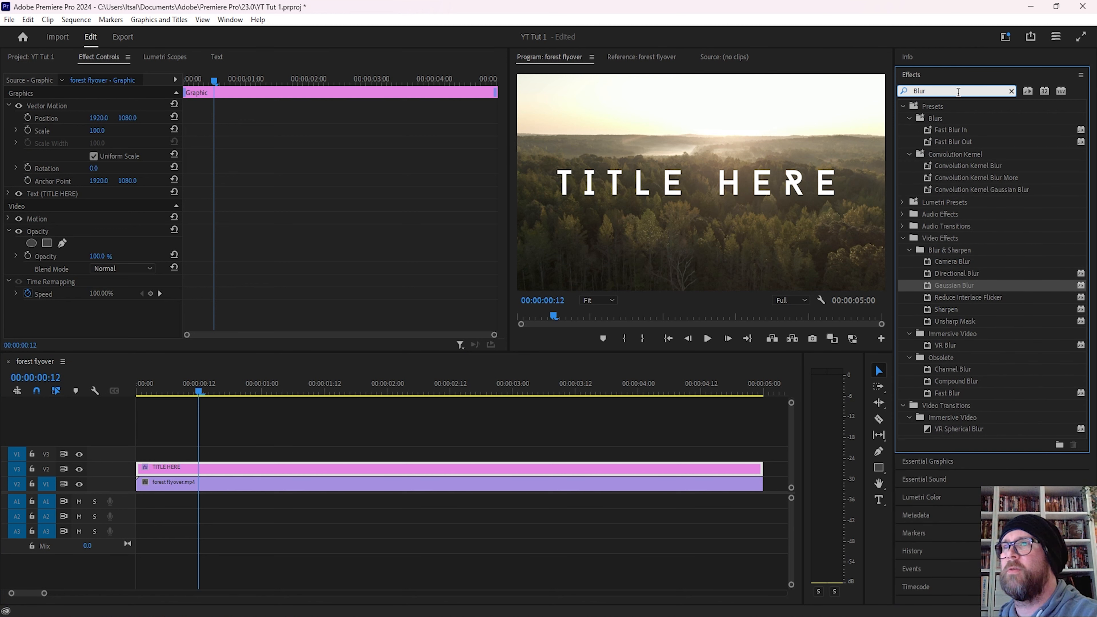
pyautogui.click(970, 286)
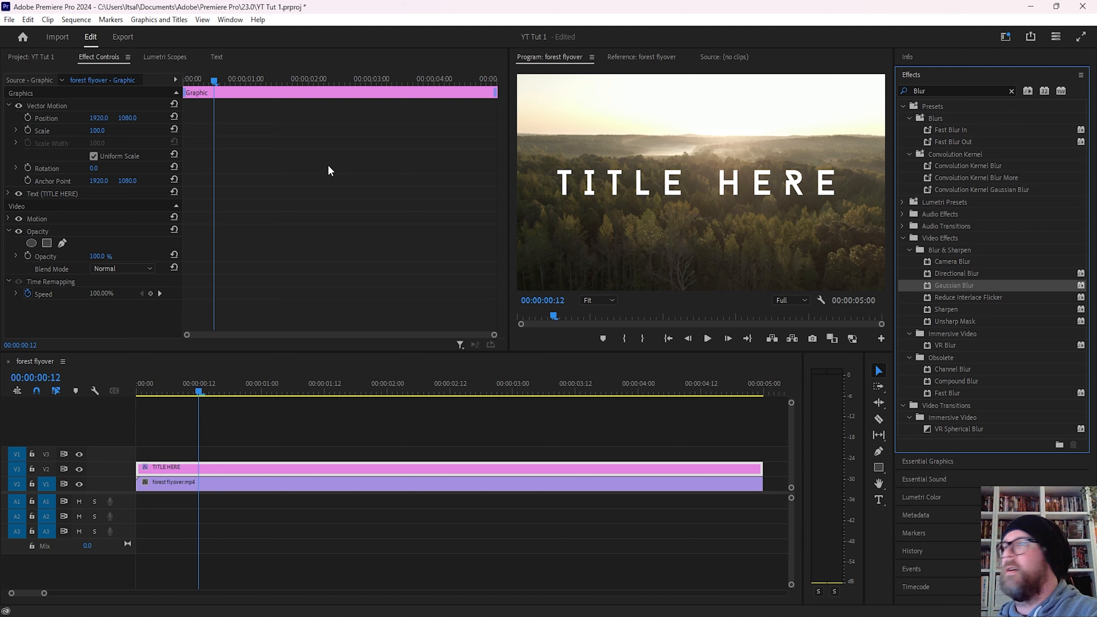
pyautogui.moveTo(337, 194); pyautogui.dragTo(333, 198)
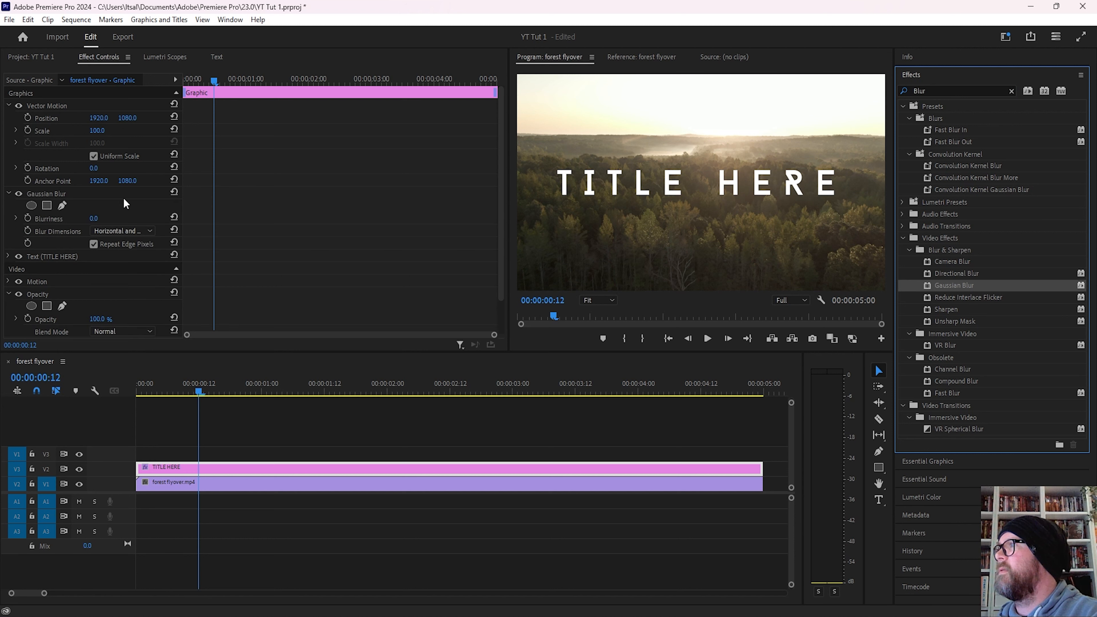
# - Keyframe the Gaussian Blur's Blurriness at 00:00:00:12 and again at the start of the title clip
pyautogui.click(52, 191)
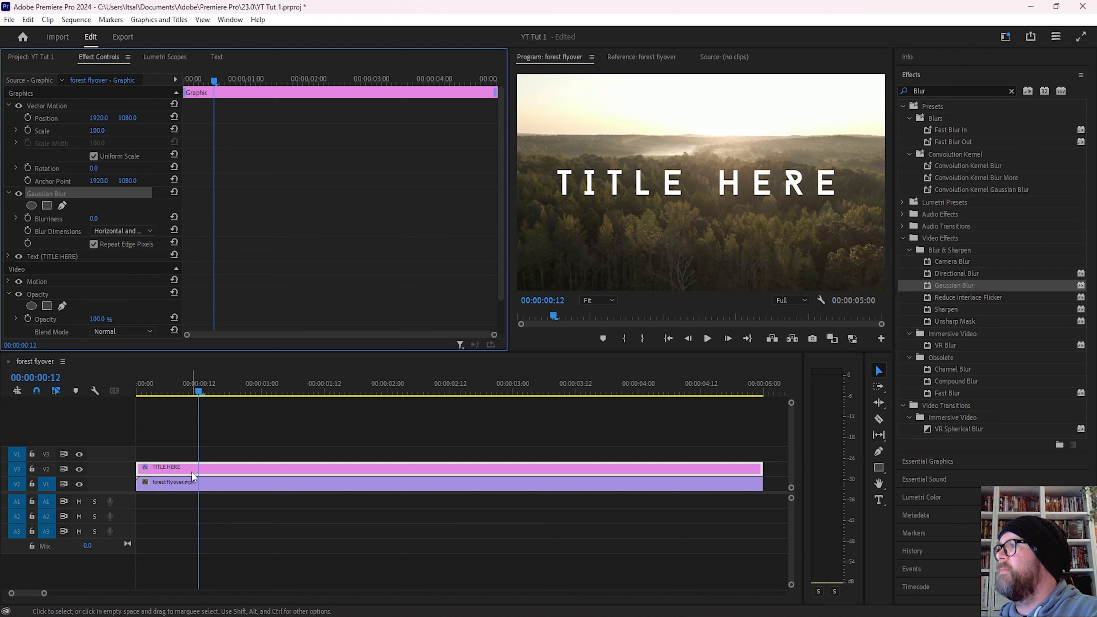
pyautogui.click(27, 219)
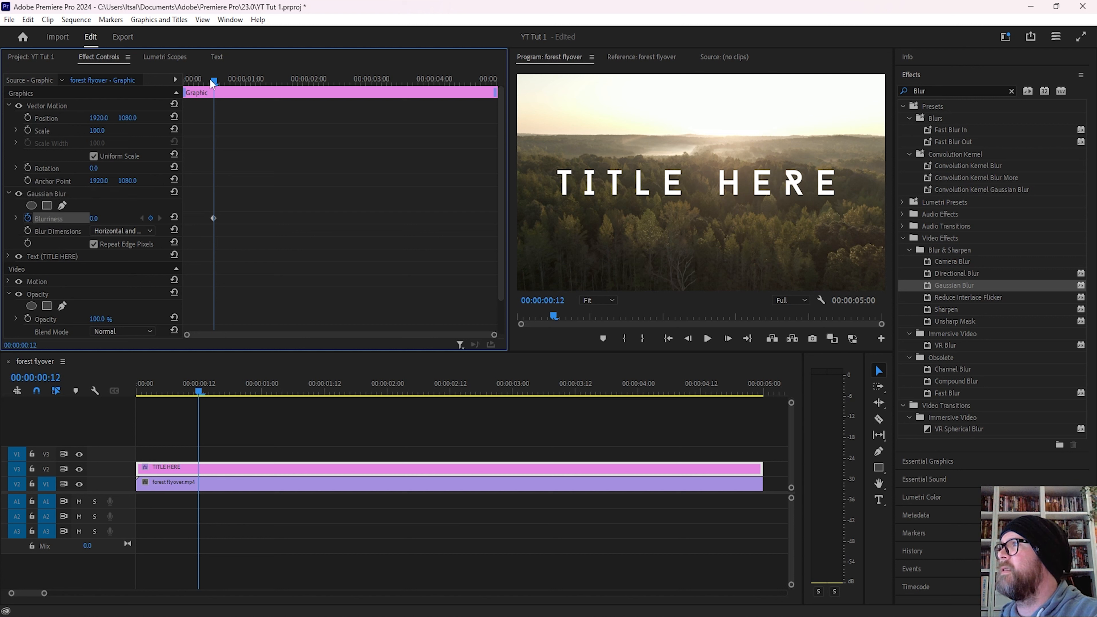
pyautogui.moveTo(213, 80); pyautogui.dragTo(183, 80)
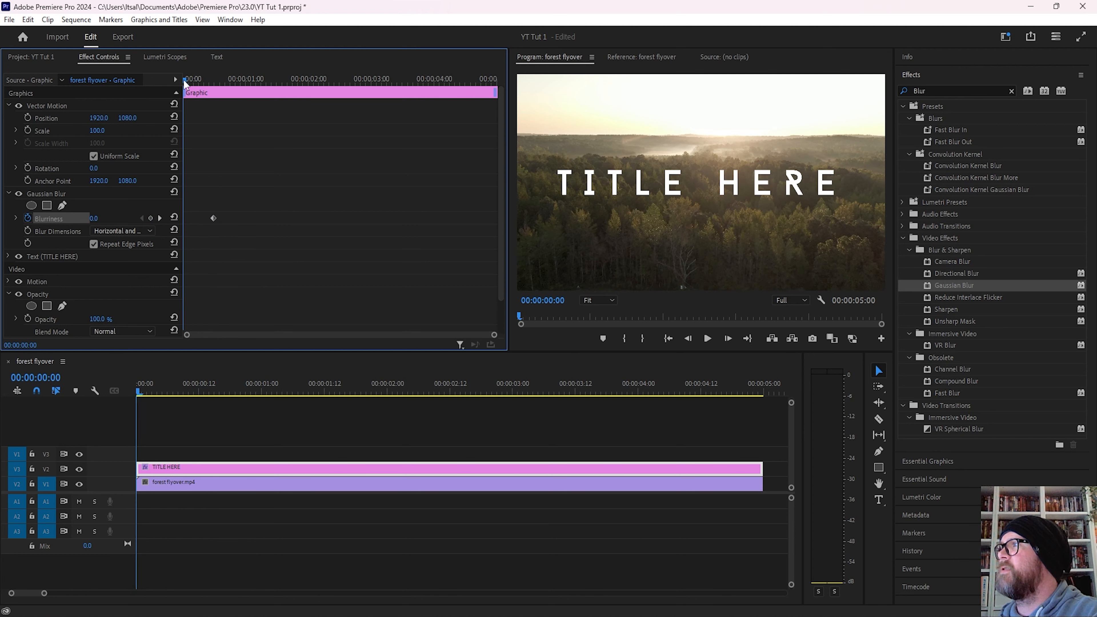
pyautogui.click(150, 217)
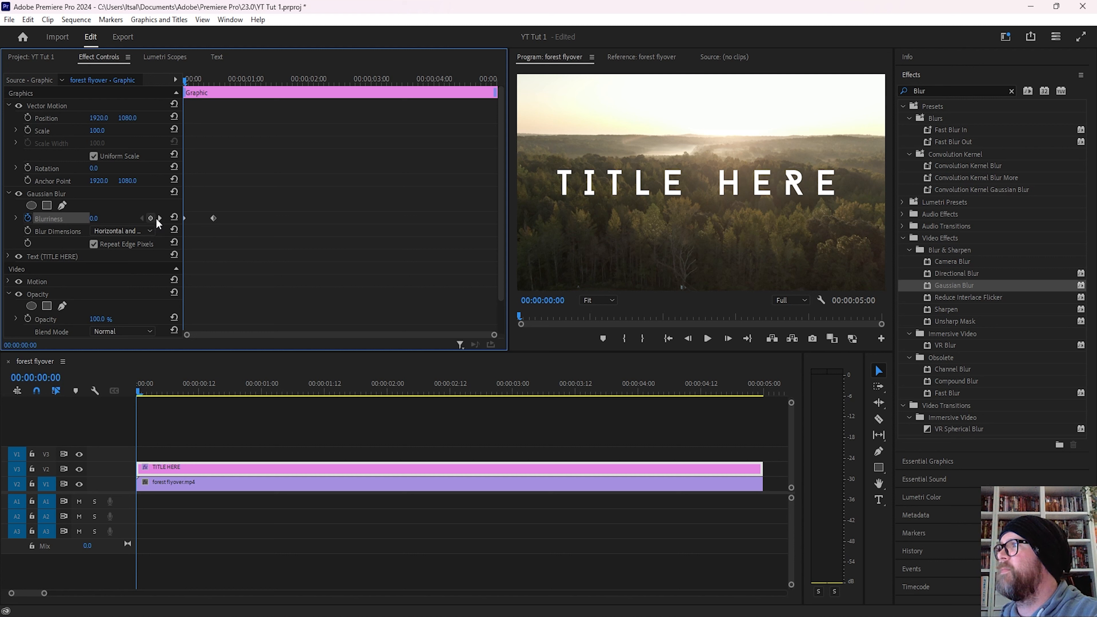
# - Remove the Blurriness keyframe at 00:00:00:12, add it back, and step between the two keyframes
pyautogui.click(158, 219)
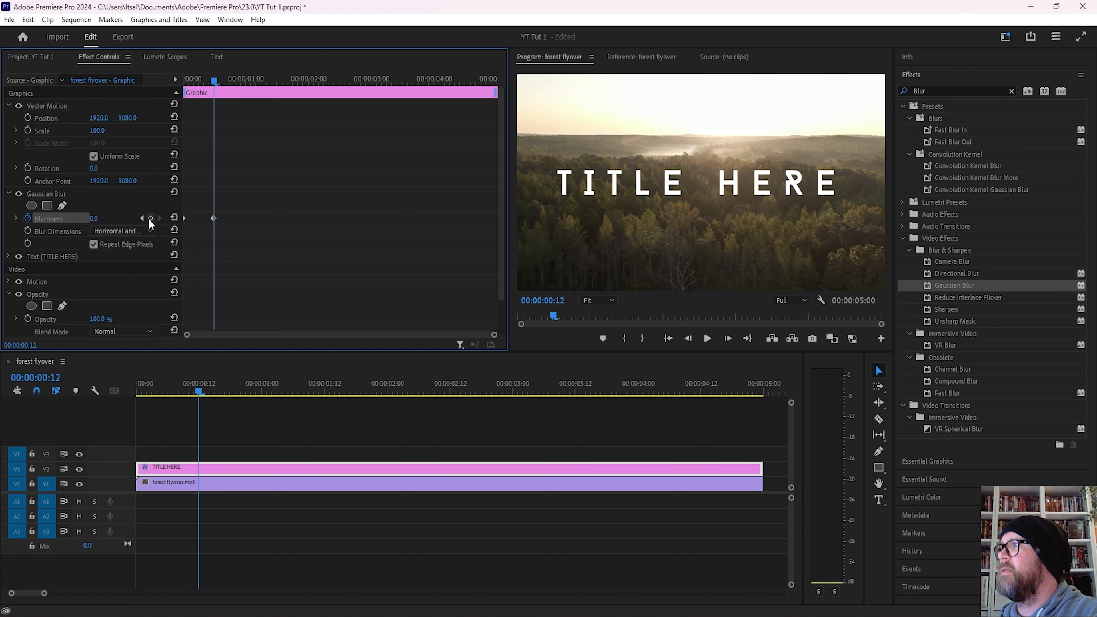
pyautogui.click(150, 218)
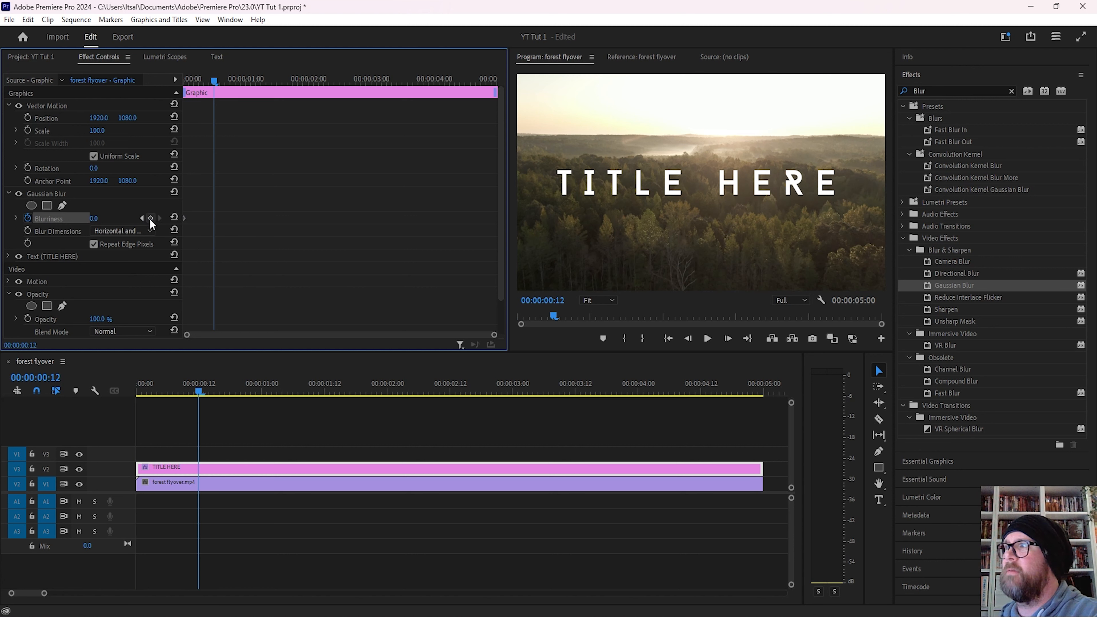
pyautogui.click(150, 219)
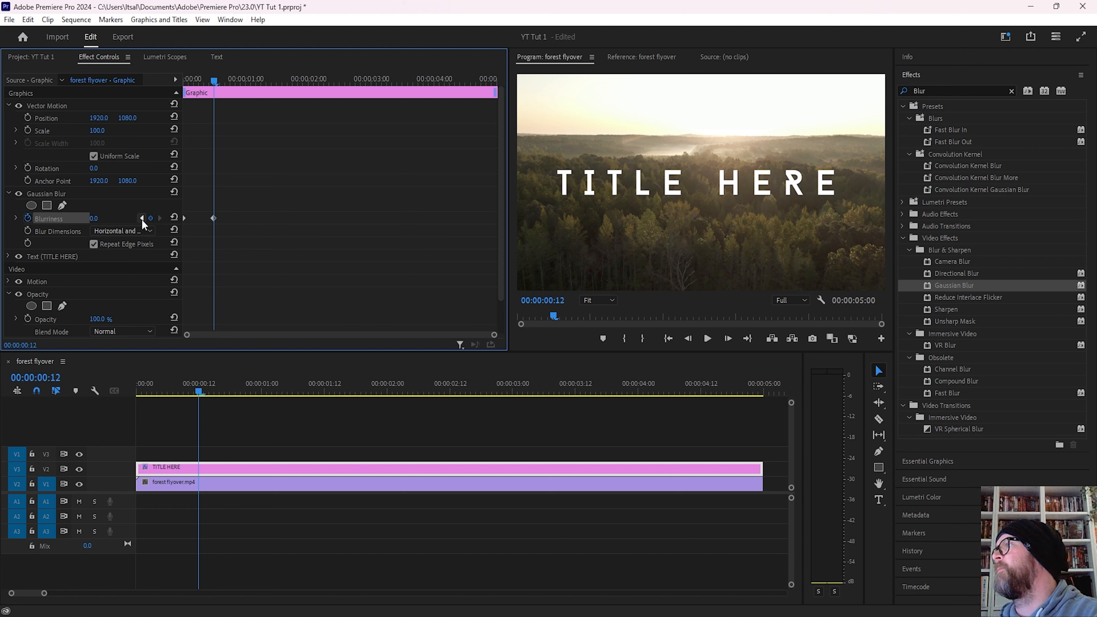
pyautogui.click(141, 218)
pyautogui.click(160, 219)
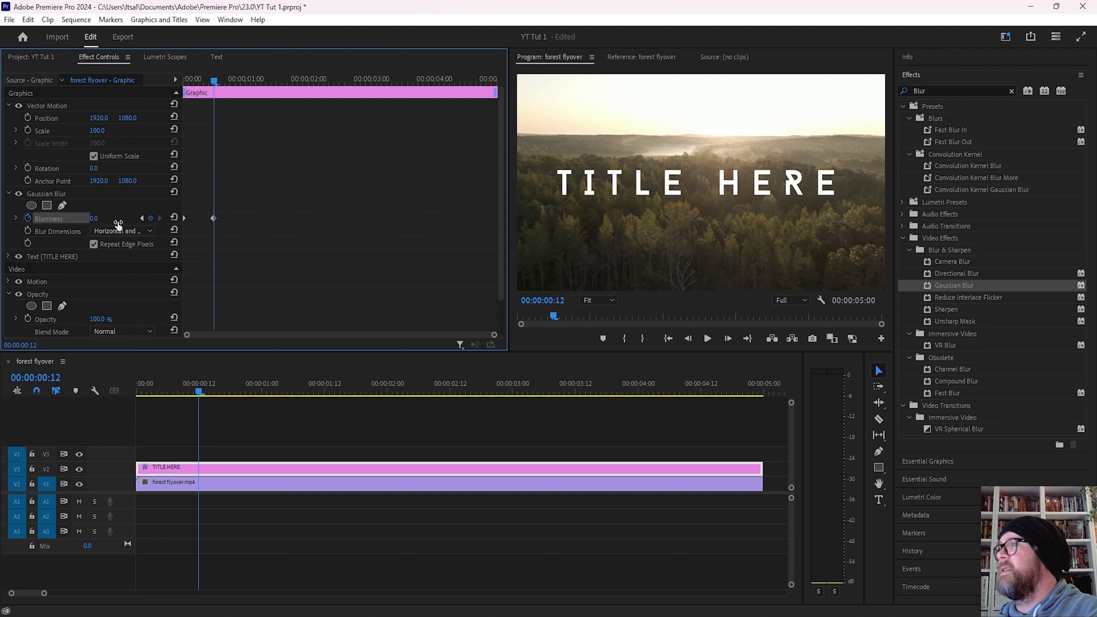
# - Set the Gaussian Blur's Blurriness to 75 at the first keyframe and step between both keyframes to compare them
pyautogui.click(141, 218)
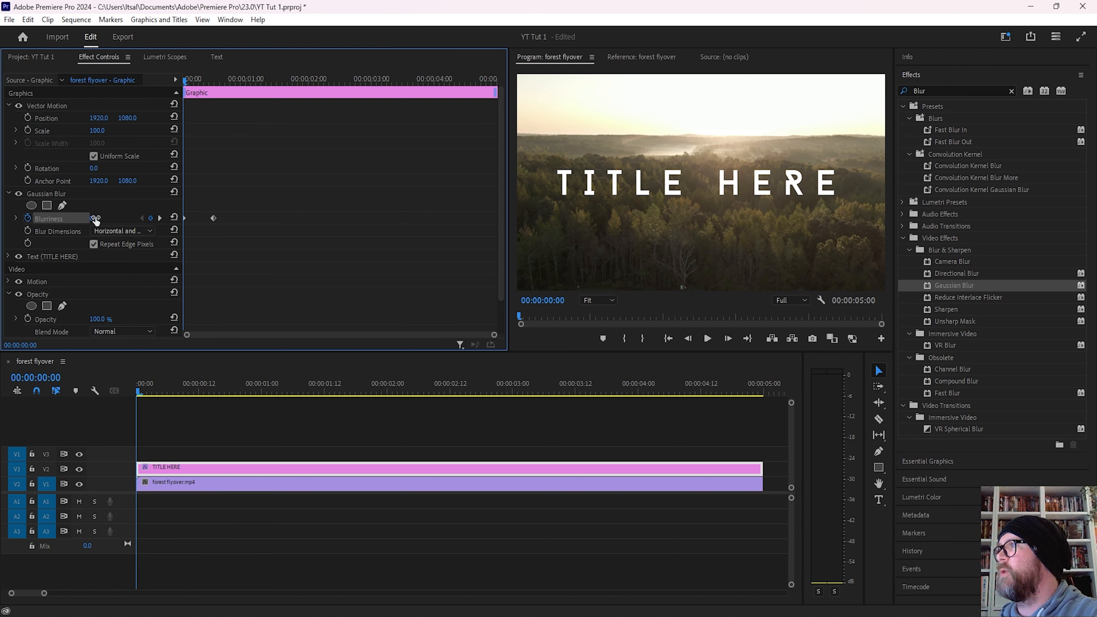
pyautogui.moveTo(94, 220); pyautogui.dragTo(132, 219)
pyautogui.click(105, 218)
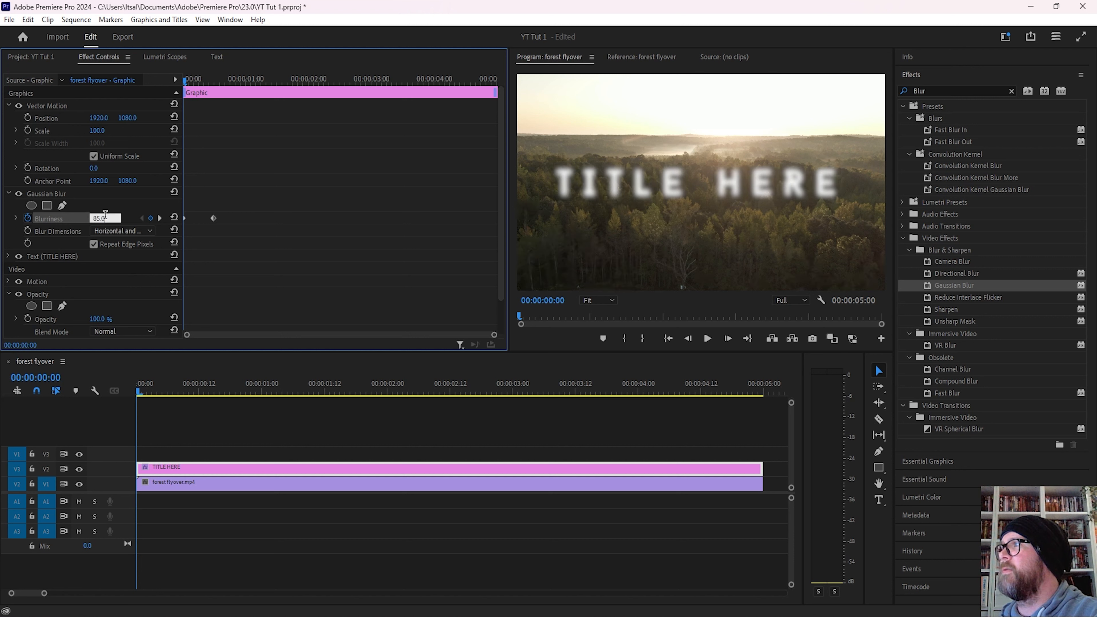
pyautogui.write('75')
pyautogui.press('Return')
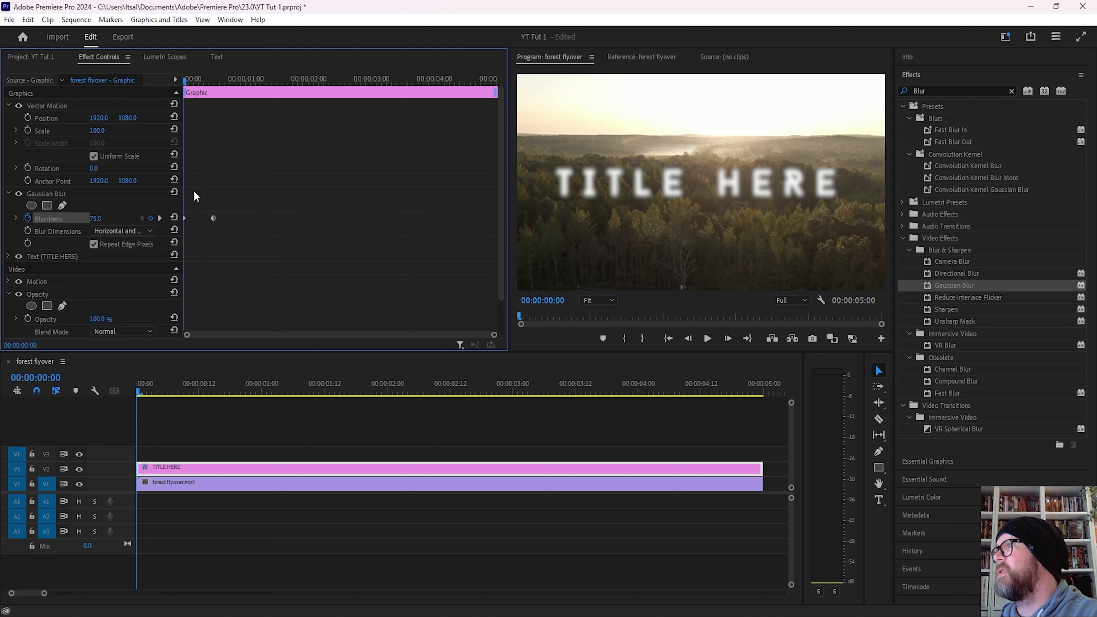
pyautogui.click(159, 218)
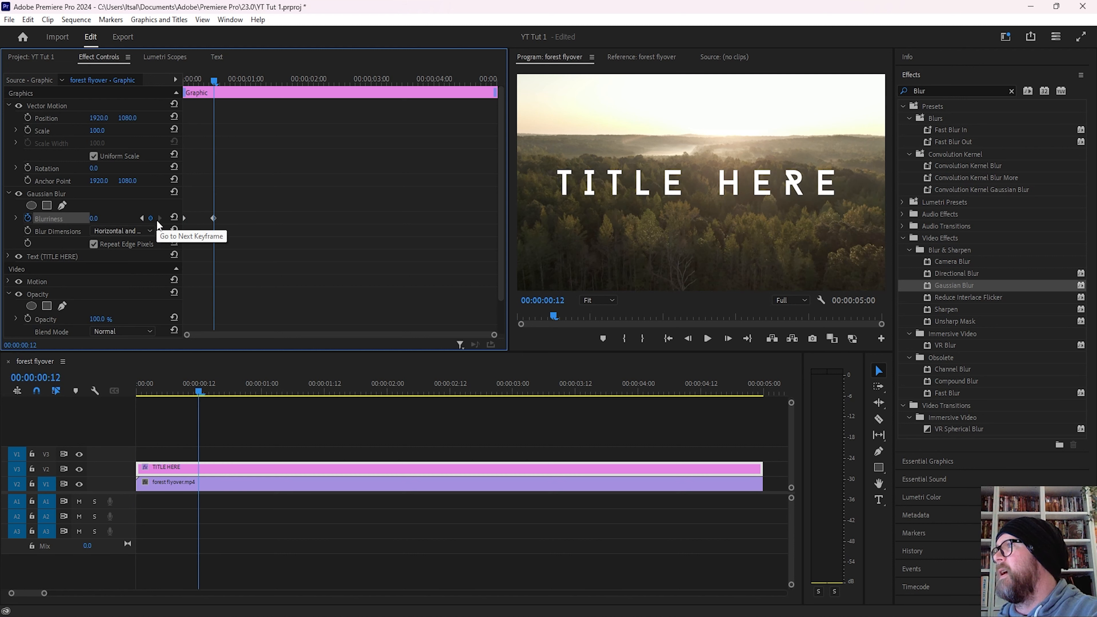
pyautogui.click(141, 218)
pyautogui.click(159, 218)
pyautogui.click(142, 219)
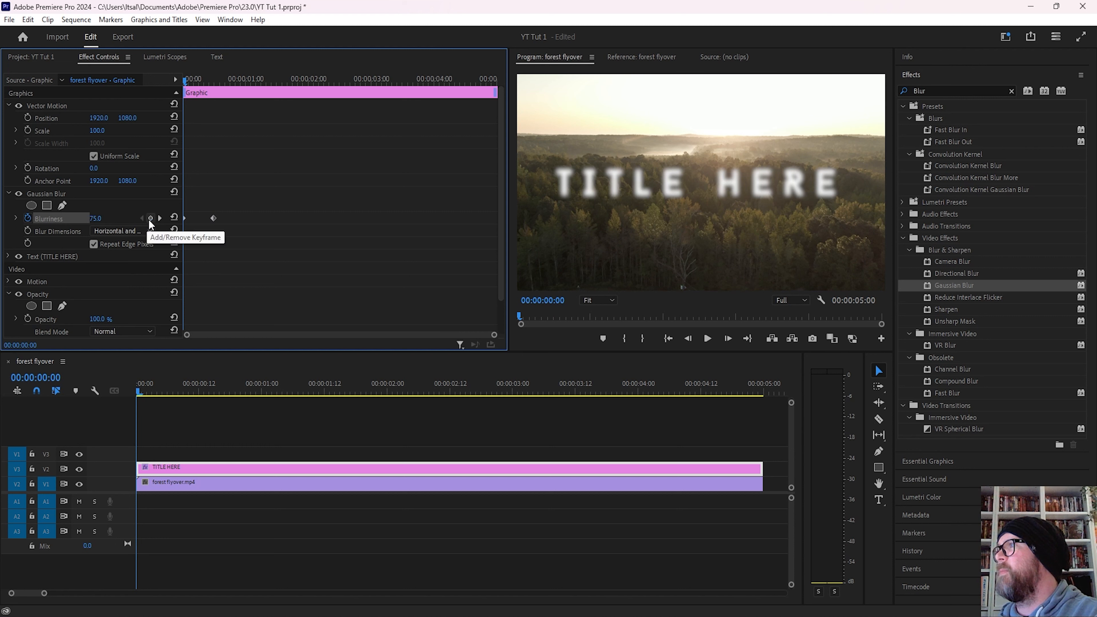
# - Keyframe the title's Opacity at 100% at 00:00:00:12 and 0% at the clip start, and play it back
pyautogui.click(160, 218)
pyautogui.scroll(-1, 135, 194)
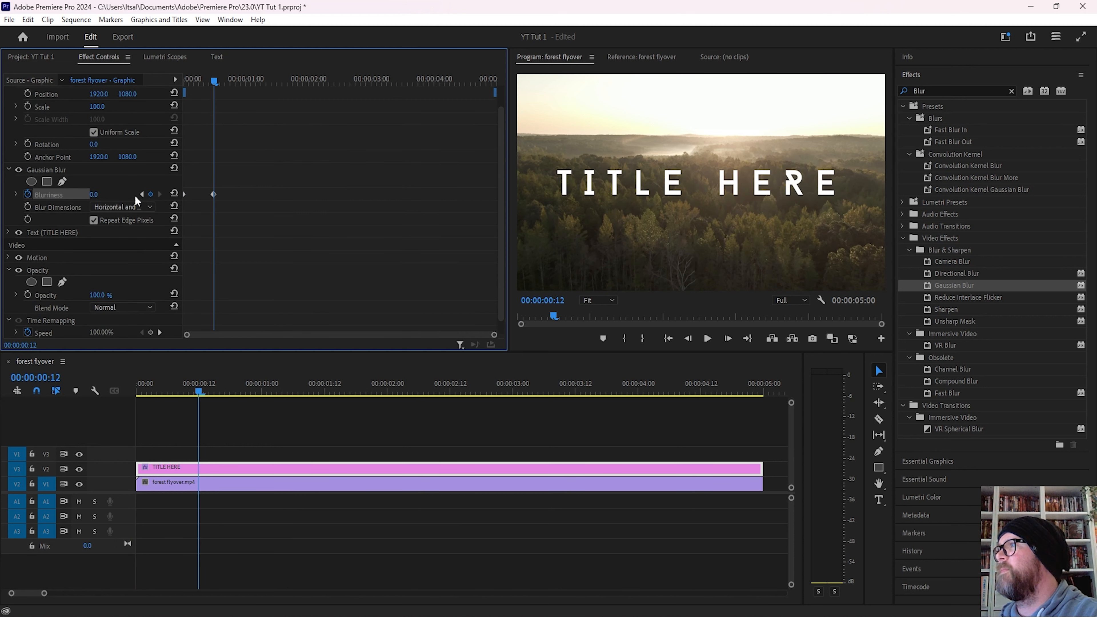
pyautogui.click(29, 296)
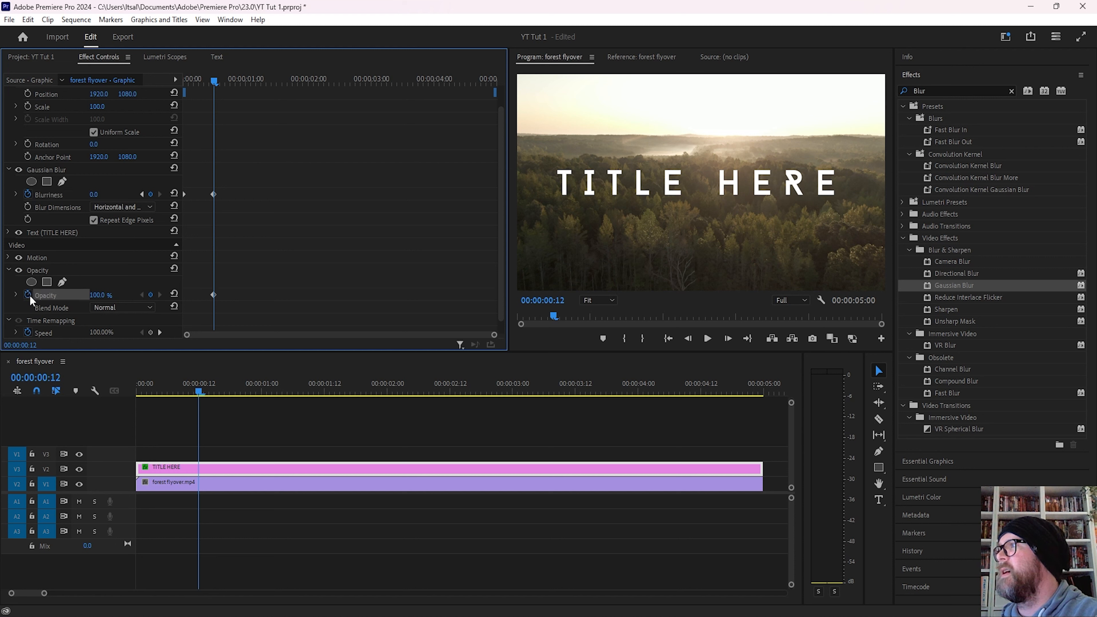
pyautogui.click(141, 195)
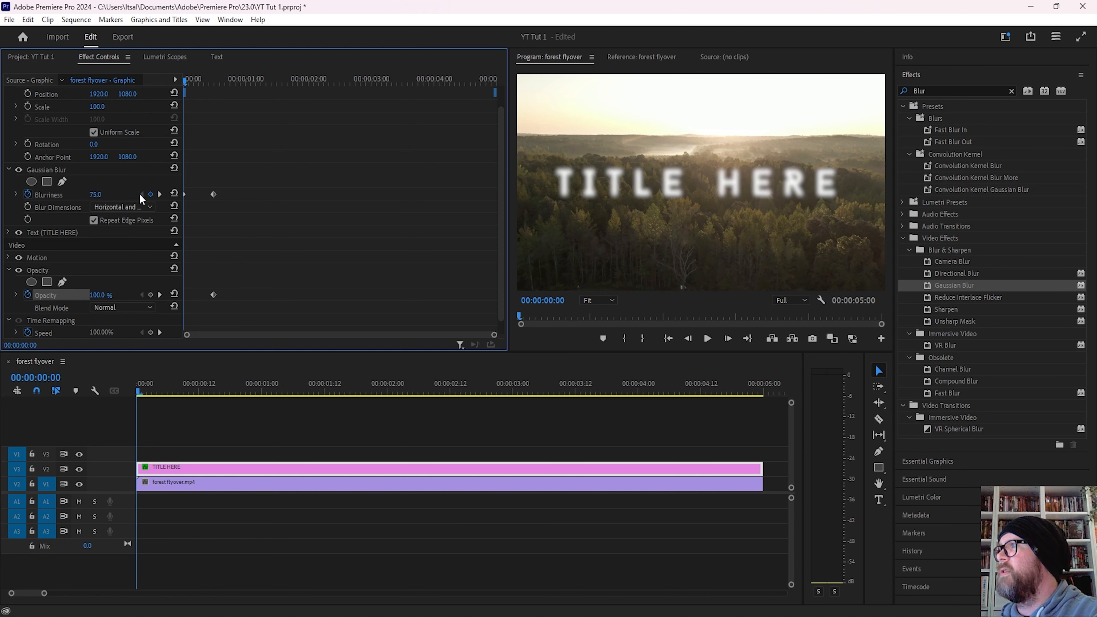
pyautogui.click(150, 296)
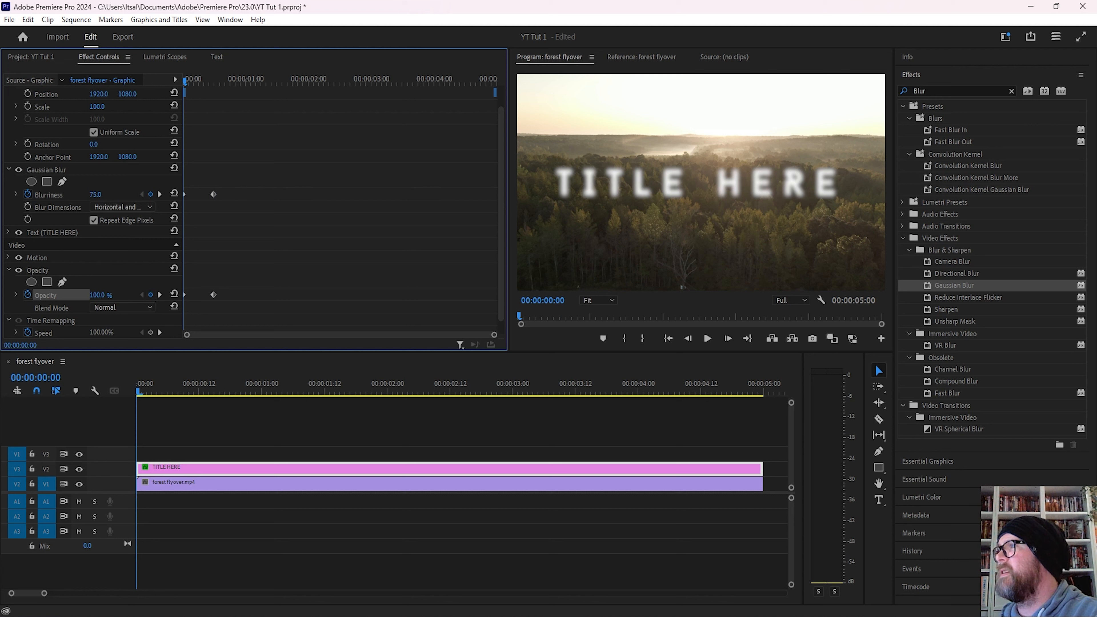
pyautogui.moveTo(97, 296); pyautogui.dragTo(54, 295)
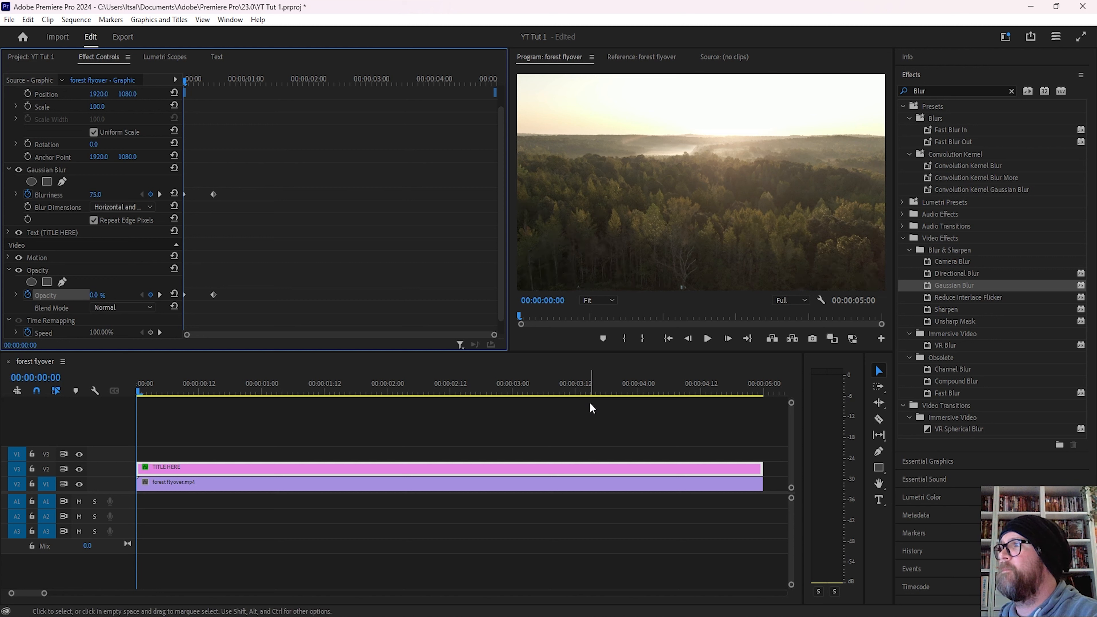
pyautogui.press('space')
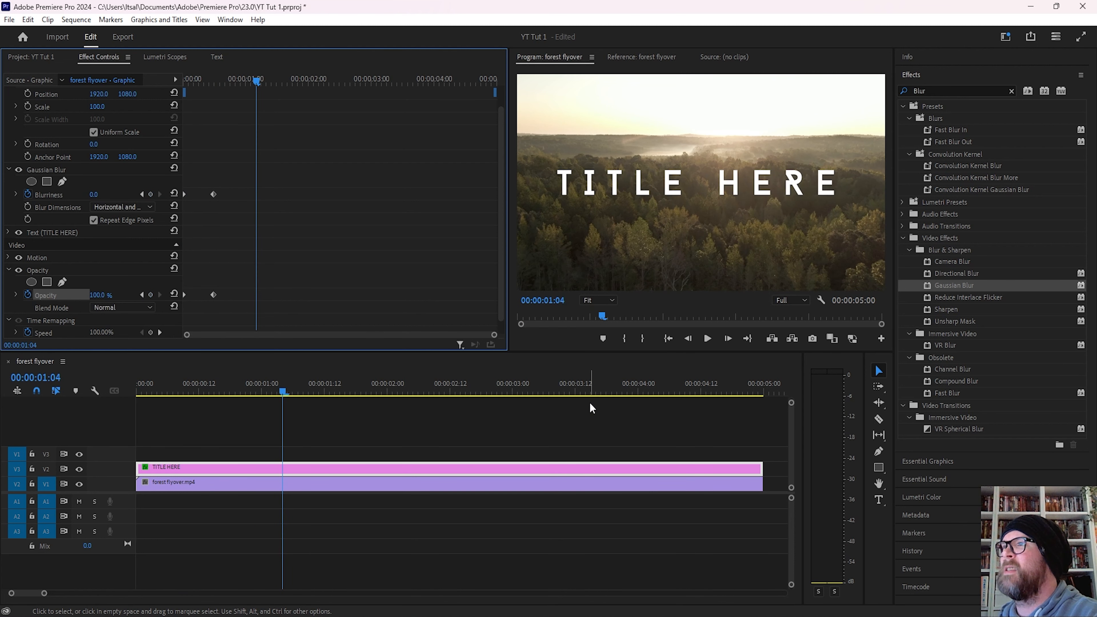
# - Move the second Blurriness and Opacity keyframes together to just before 00:00:03:00 and play back the slower fade-in
pyautogui.moveTo(207, 168); pyautogui.dragTo(213, 327)
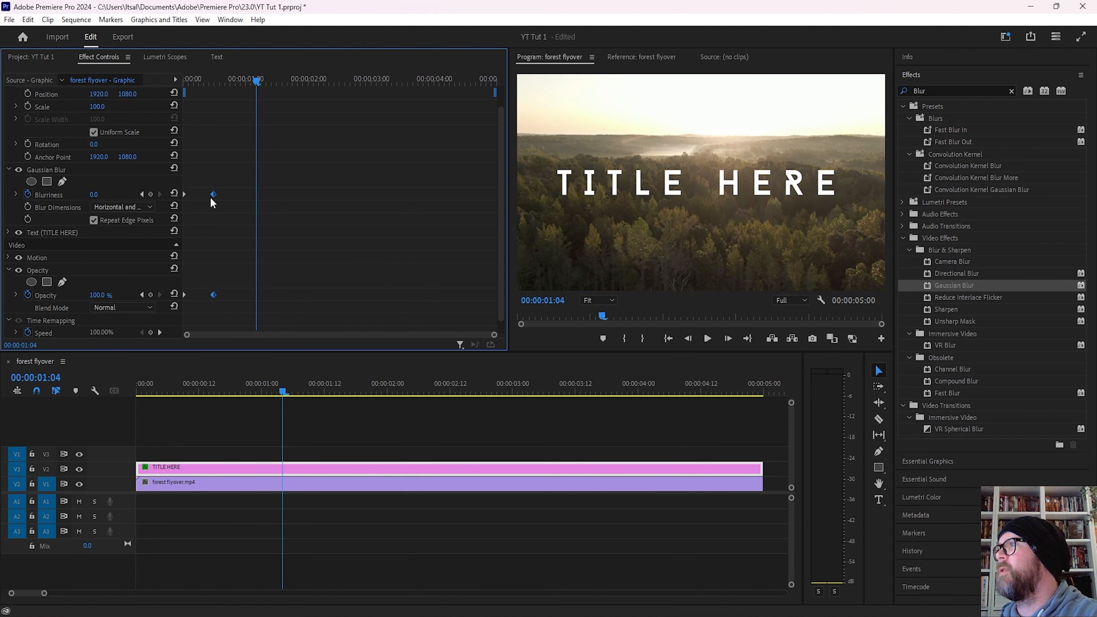
pyautogui.moveTo(214, 195); pyautogui.dragTo(243, 198)
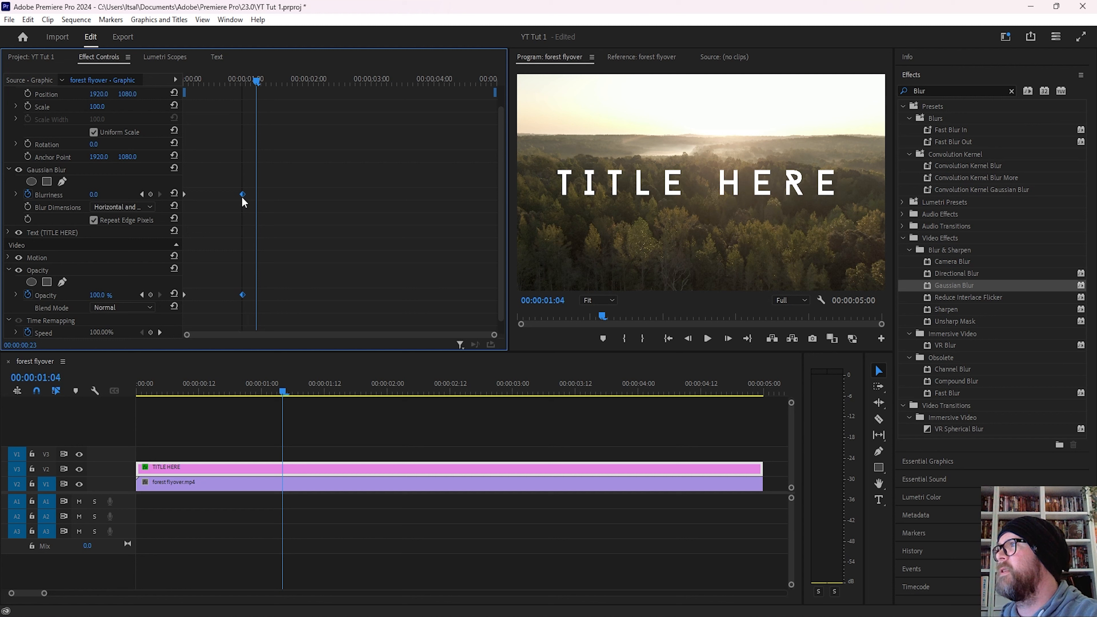
pyautogui.moveTo(257, 79); pyautogui.dragTo(199, 86)
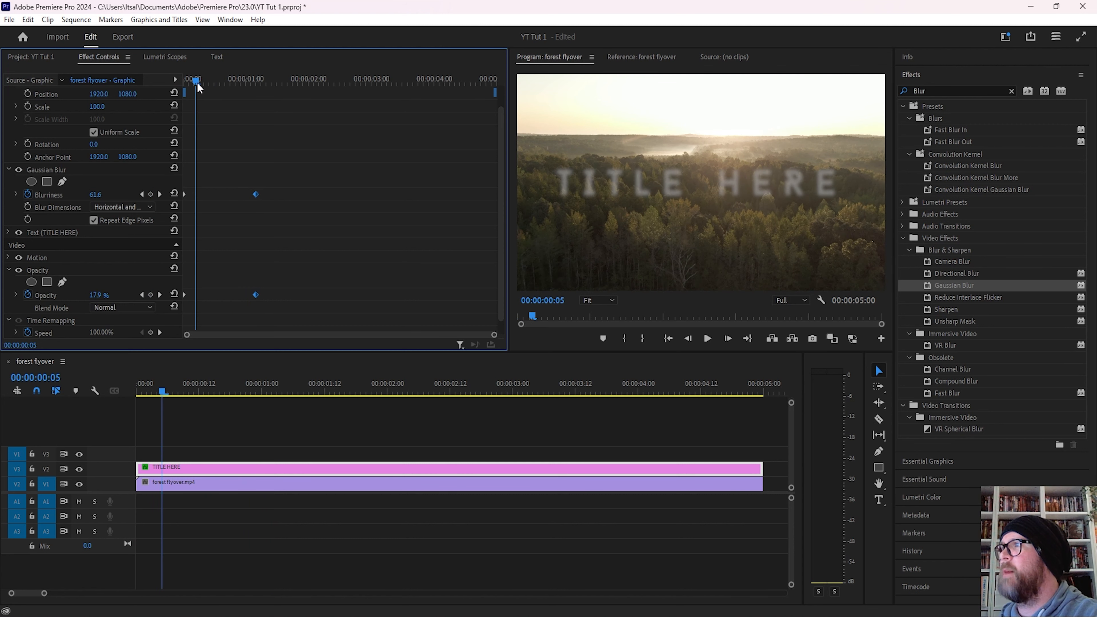
pyautogui.moveTo(256, 195); pyautogui.dragTo(367, 194)
pyautogui.press('space')
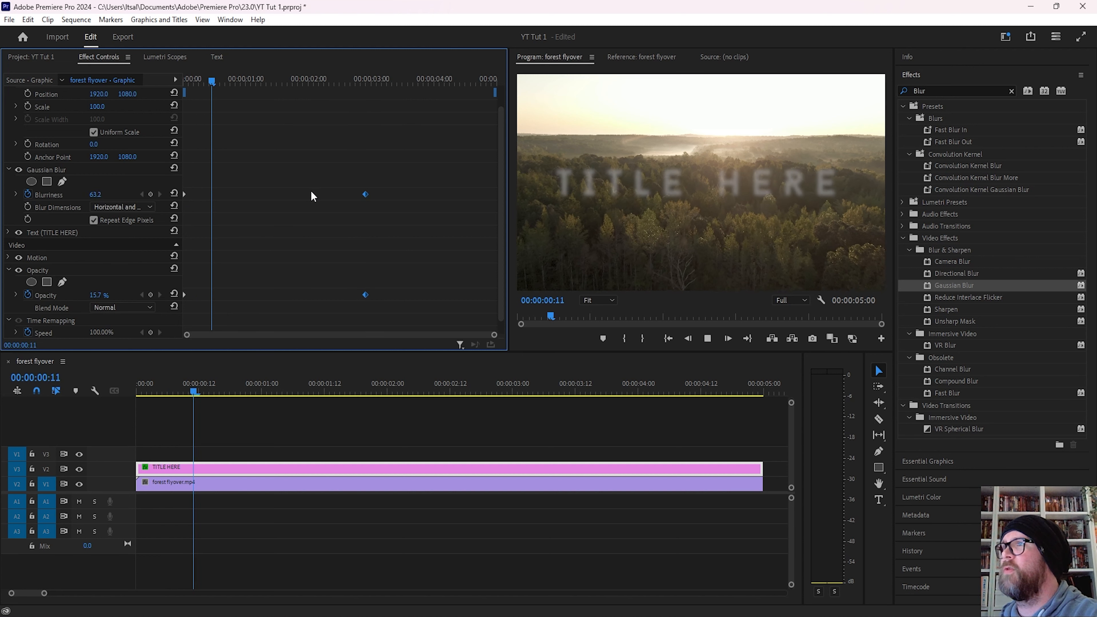
pyautogui.press('space')
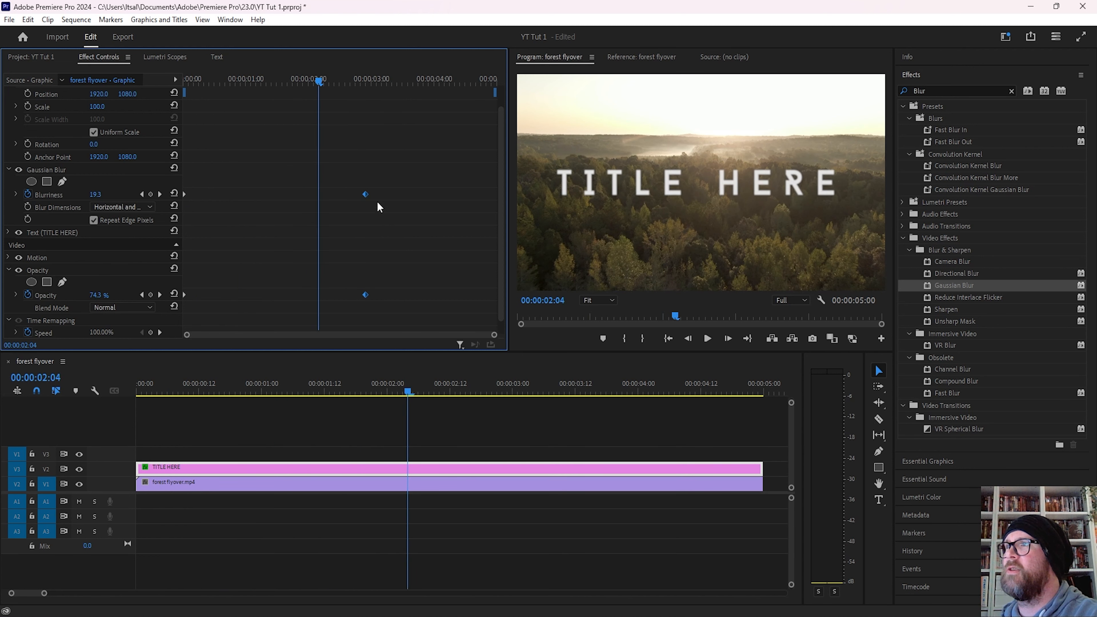
# - Move the second Blurriness and Opacity keyframes together to 00:00:01:00 and play back the title's fade-in
pyautogui.moveTo(366, 200); pyautogui.dragTo(257, 204)
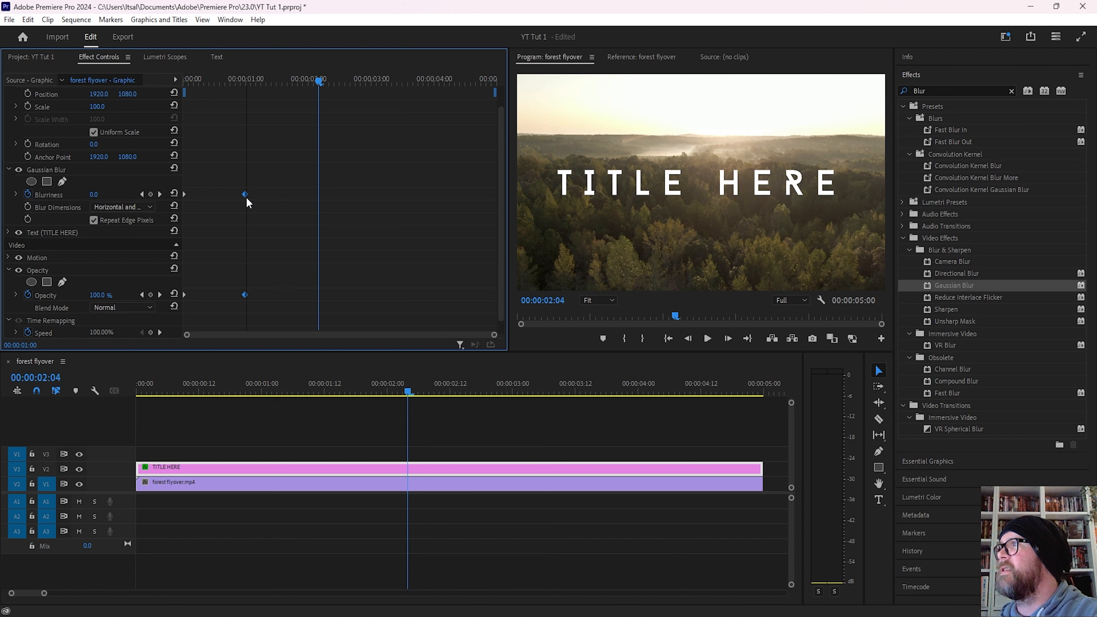
pyautogui.click(187, 79)
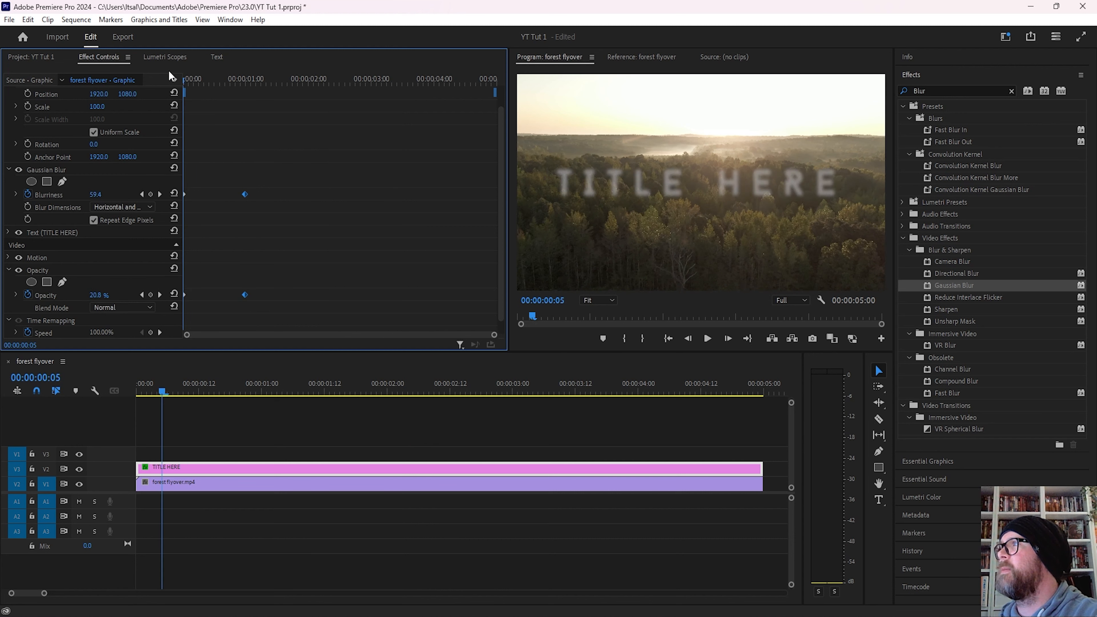
pyautogui.press('space')
pyautogui.press('space')
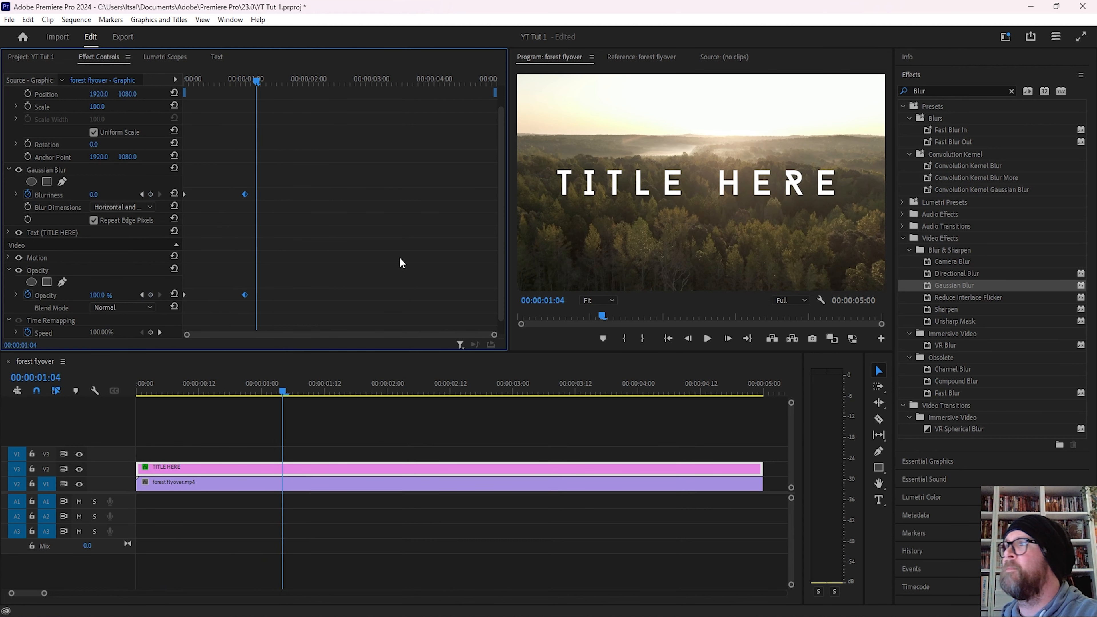
pyautogui.click(187, 80)
pyautogui.press('space')
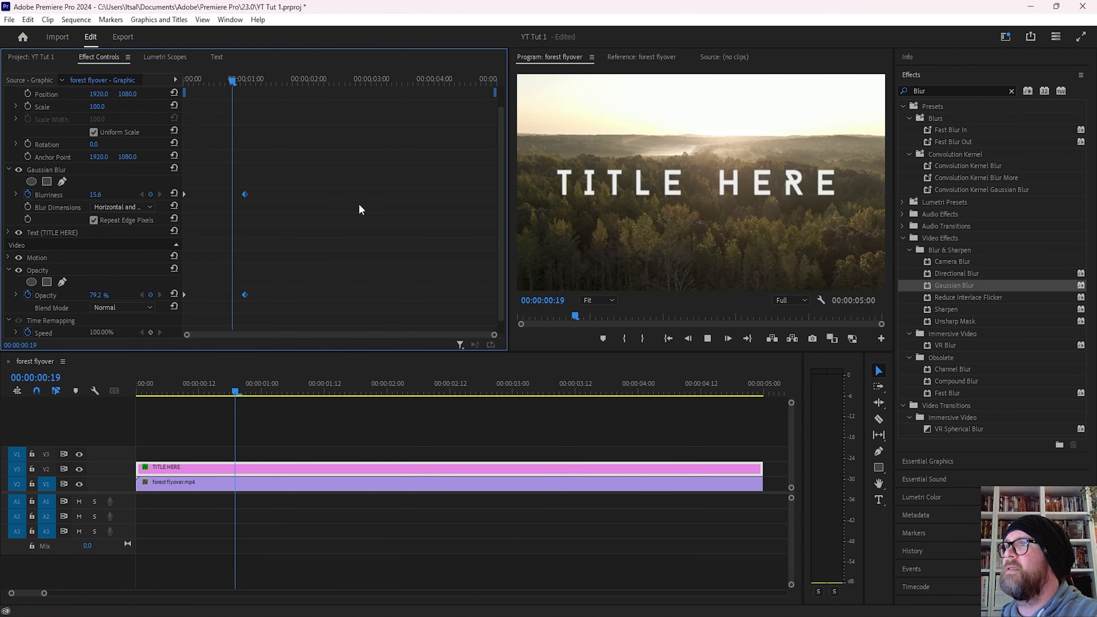
pyautogui.press('space')
# - Set the Blurriness at the title clip's first keyframe to 150 and play the animation back from the start
pyautogui.click(187, 79)
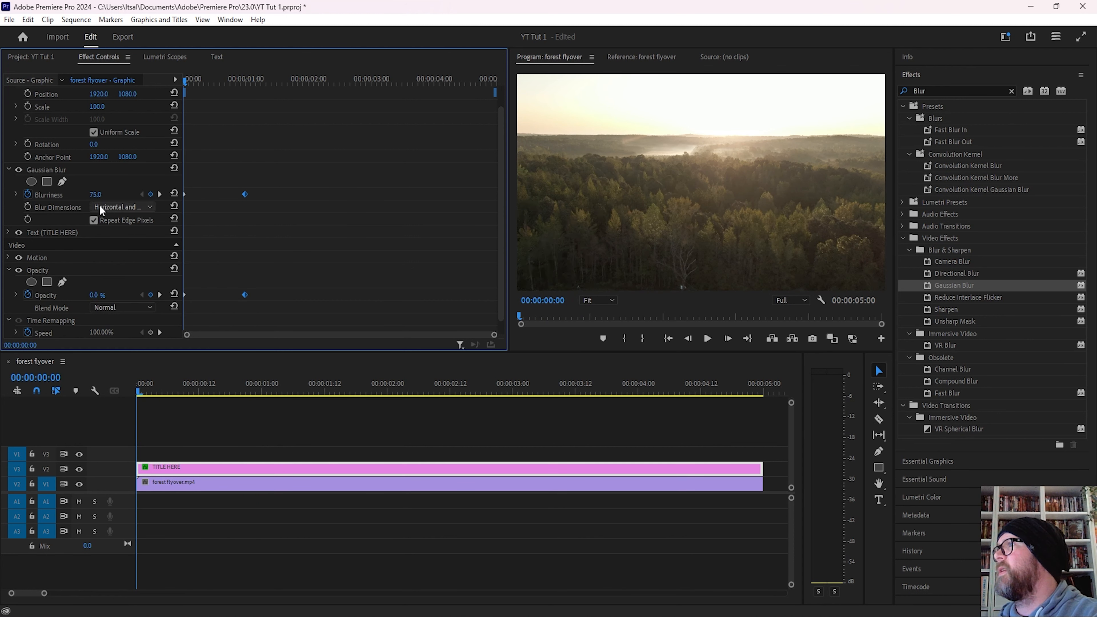
pyautogui.click(95, 194)
pyautogui.write('150')
pyautogui.press('Return')
pyautogui.press('space')
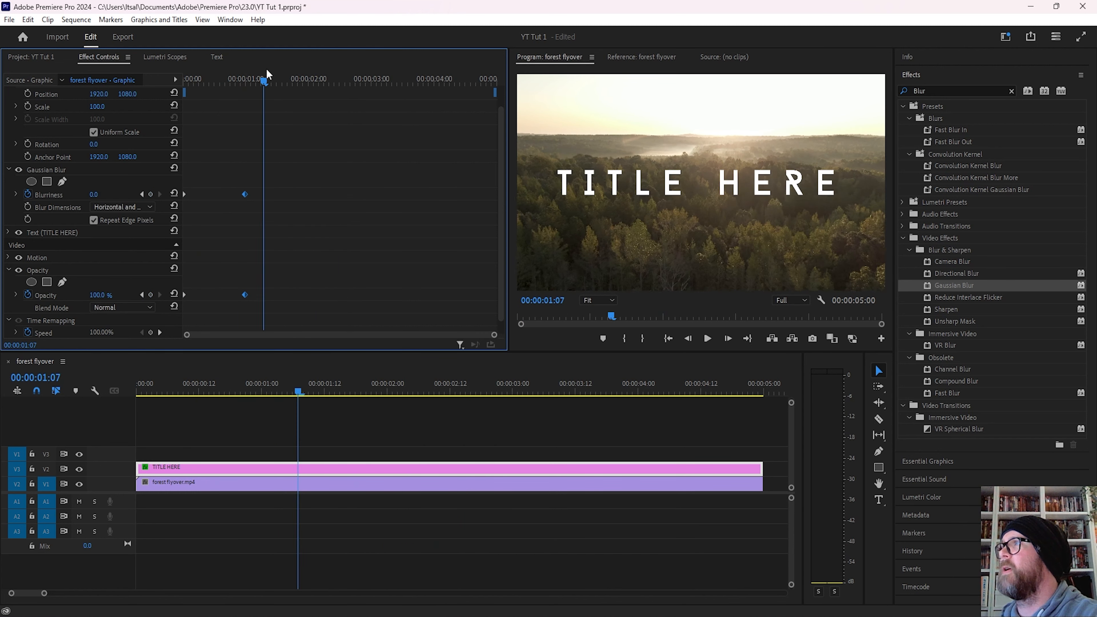
pyautogui.moveTo(266, 77); pyautogui.dragTo(187, 78)
pyautogui.press('space')
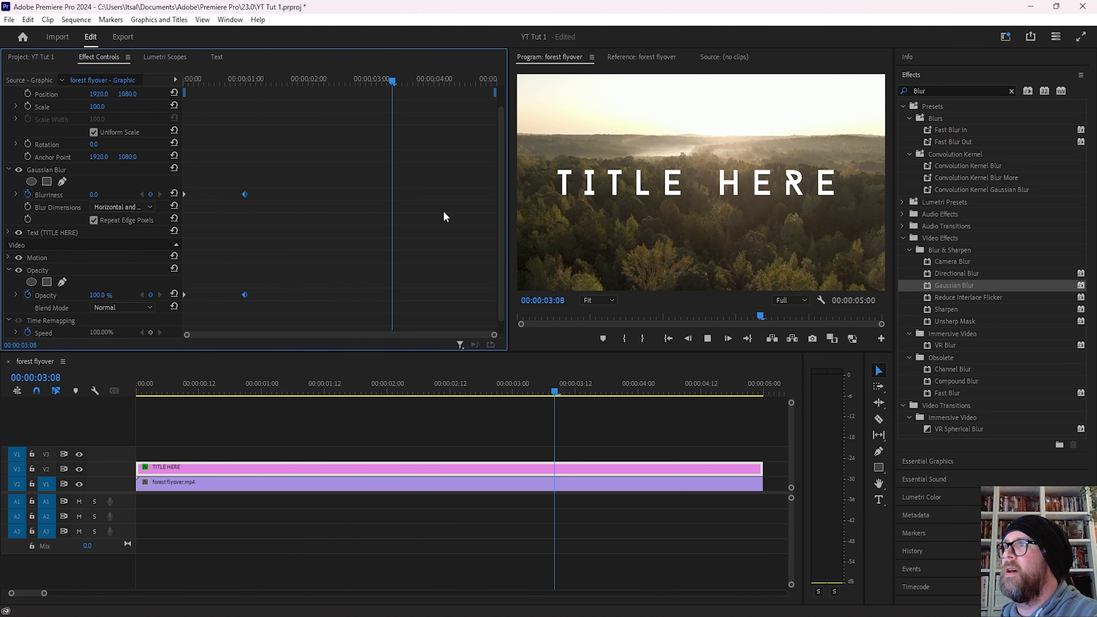
pyautogui.press('space')
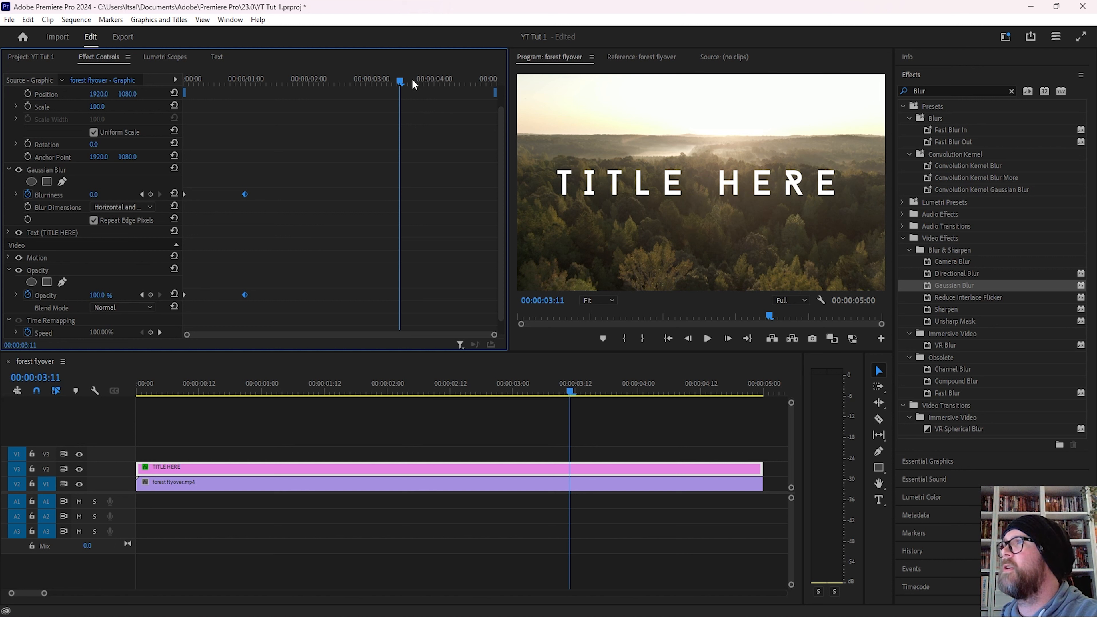
# - Keyframe Blurriness at 0 at 00:00:03:18 and at 200 at 00:00:04:21 to blur the title out
pyautogui.moveTo(399, 78)
pyautogui.mouseDown()
pyautogui.moveTo(500, 88)
pyautogui.moveTo(418, 81)
pyautogui.mouseUp()
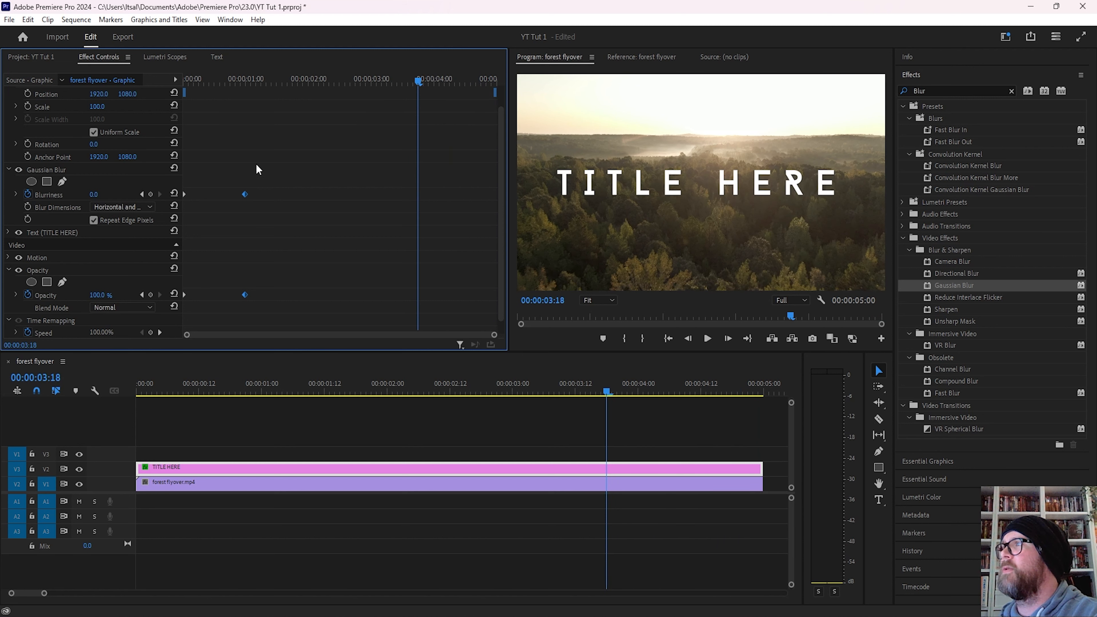
pyautogui.click(150, 194)
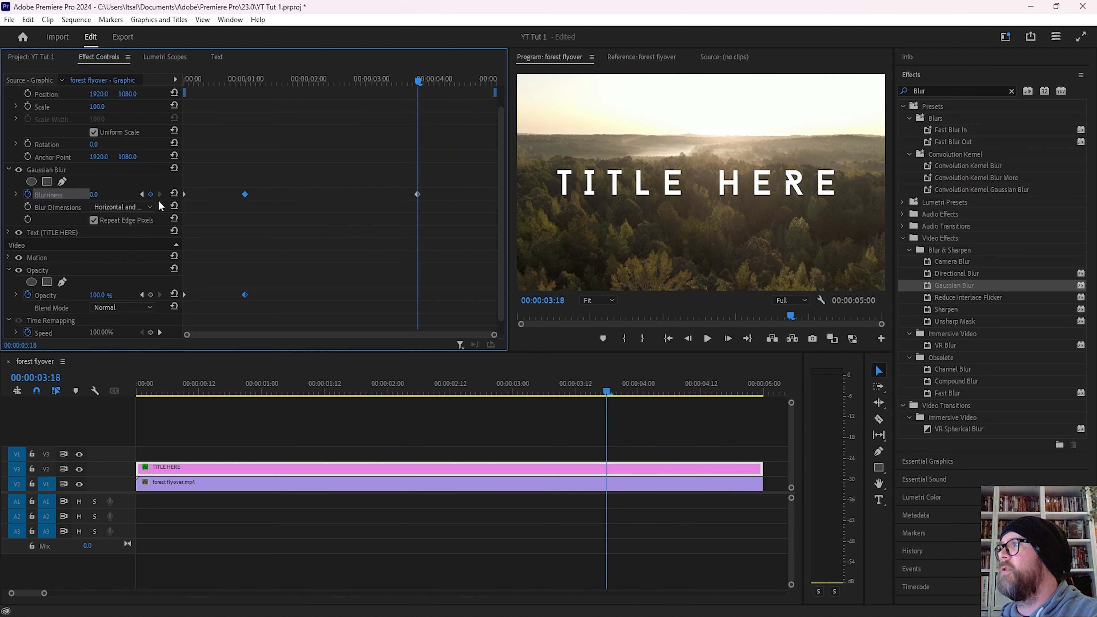
pyautogui.moveTo(418, 85); pyautogui.dragTo(489, 81)
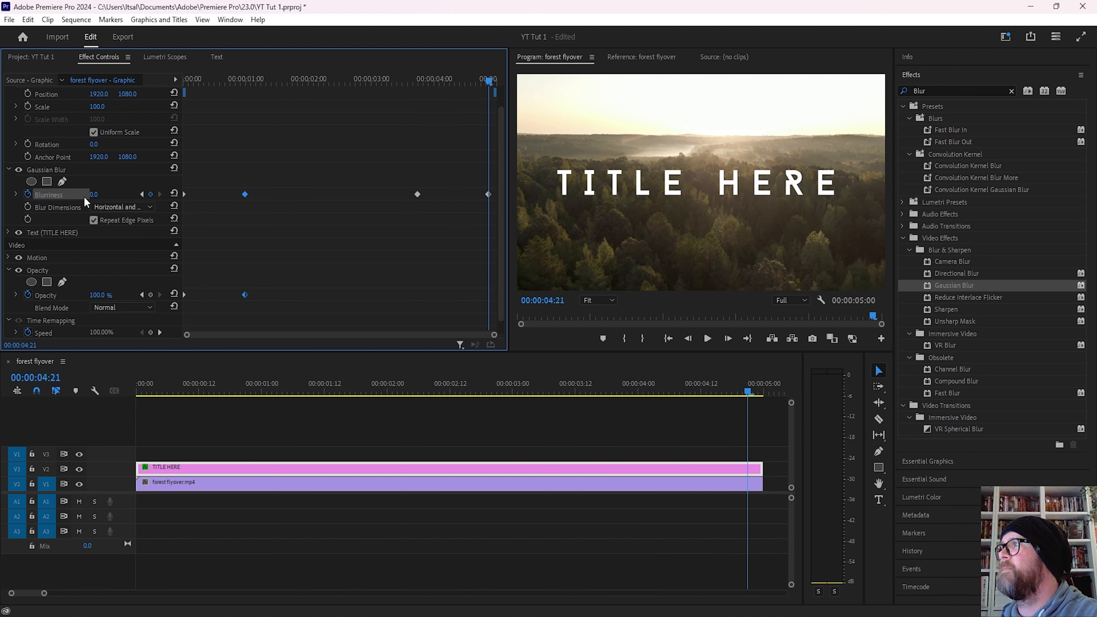
pyautogui.moveTo(94, 194); pyautogui.dragTo(195, 194)
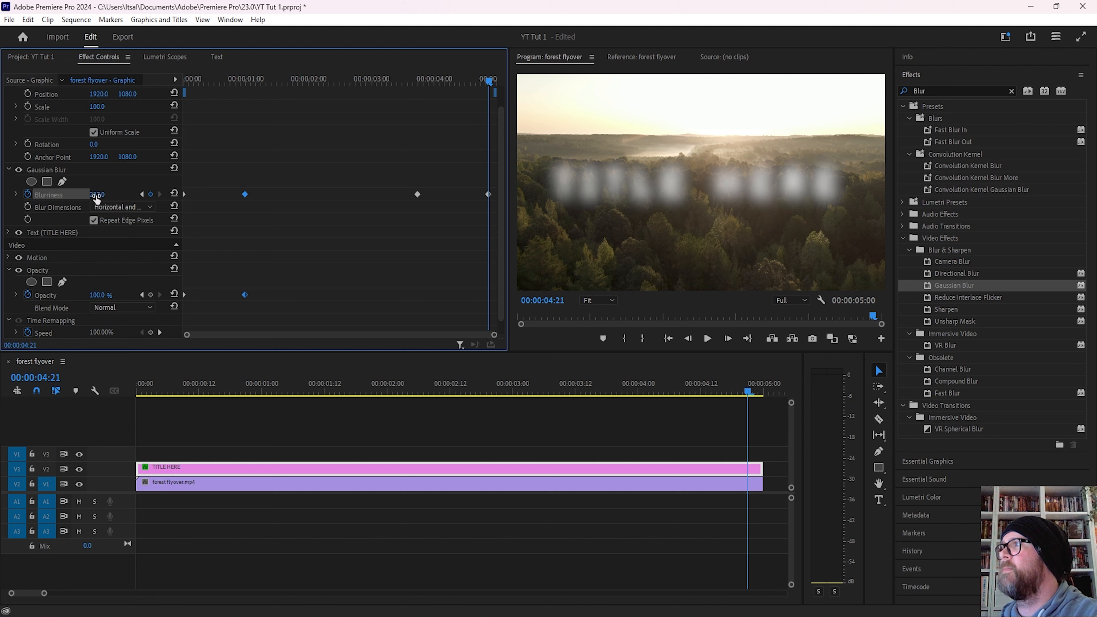
pyautogui.write('200')
pyautogui.press('Return')
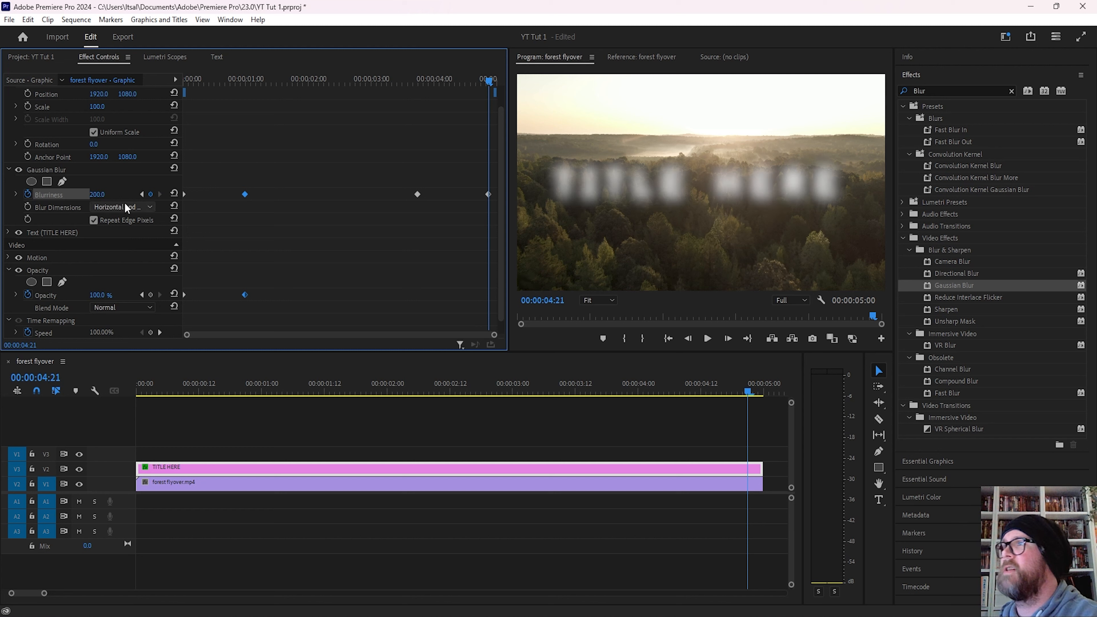
# - Keyframe the title's Opacity at 100% at 00:00:03:18 and at 0% at 00:00:04:19, and play the fade-out back from the start
pyautogui.click(142, 194)
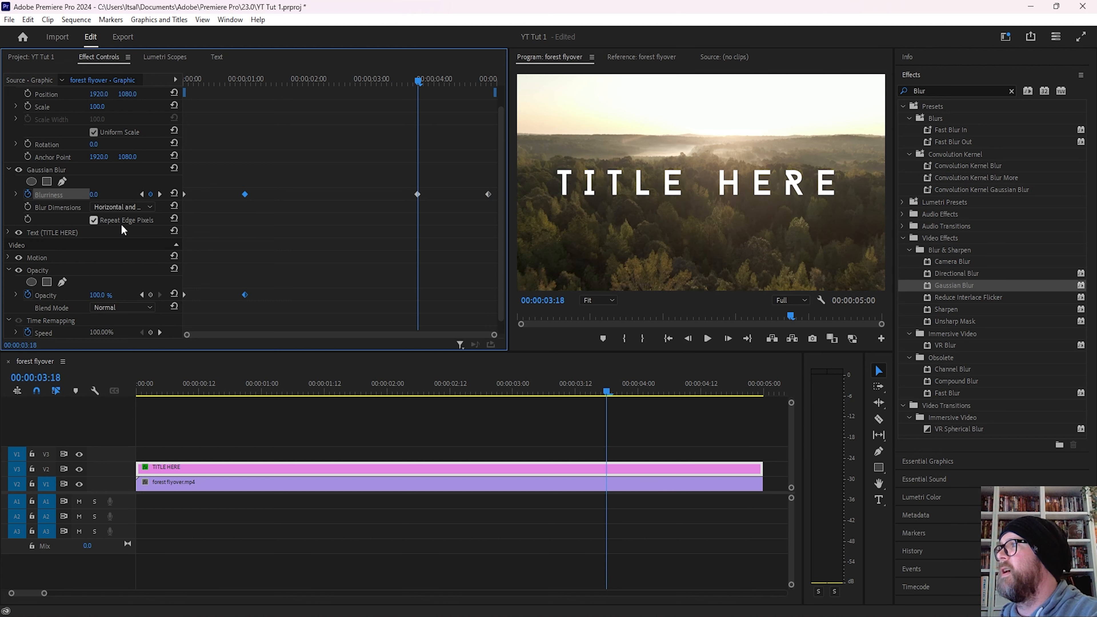
pyautogui.click(150, 296)
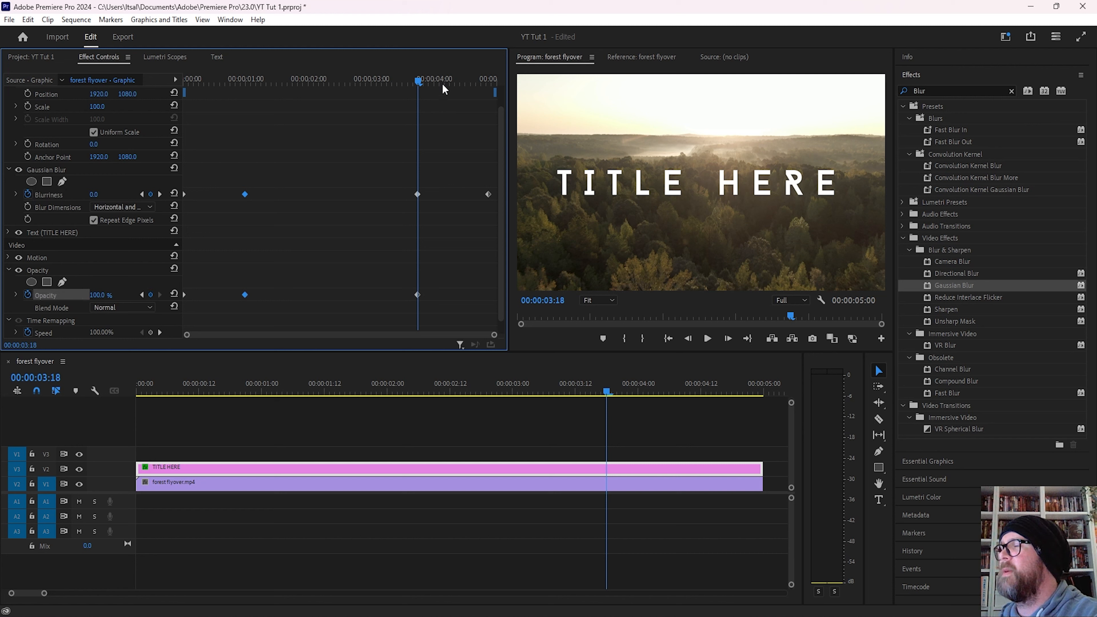
pyautogui.moveTo(416, 81); pyautogui.dragTo(484, 82)
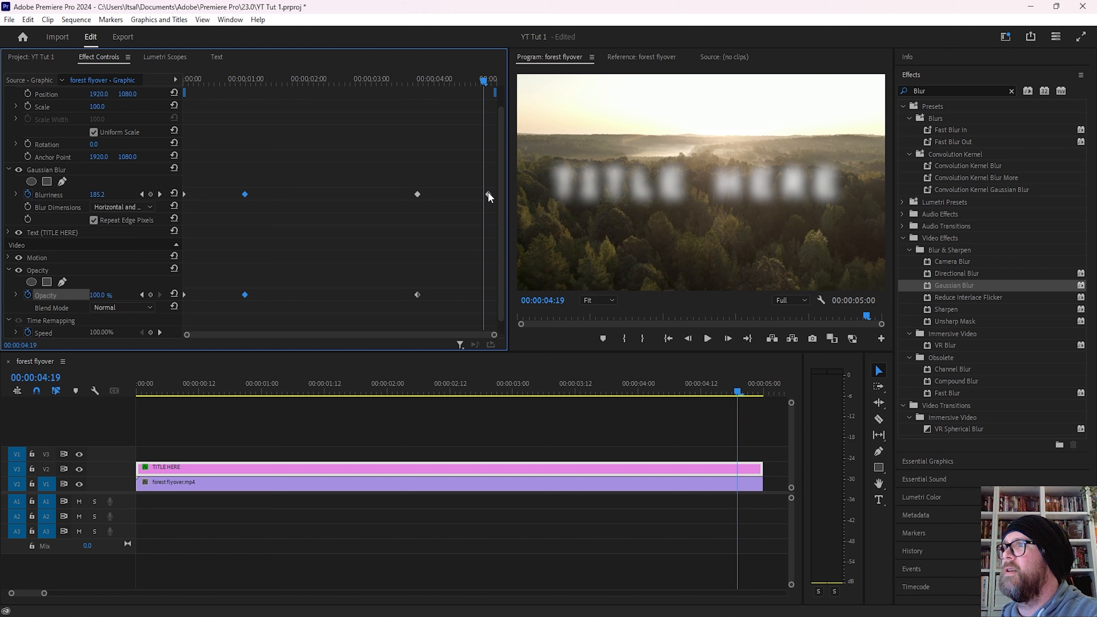
pyautogui.click(151, 296)
pyautogui.moveTo(100, 296); pyautogui.dragTo(65, 296)
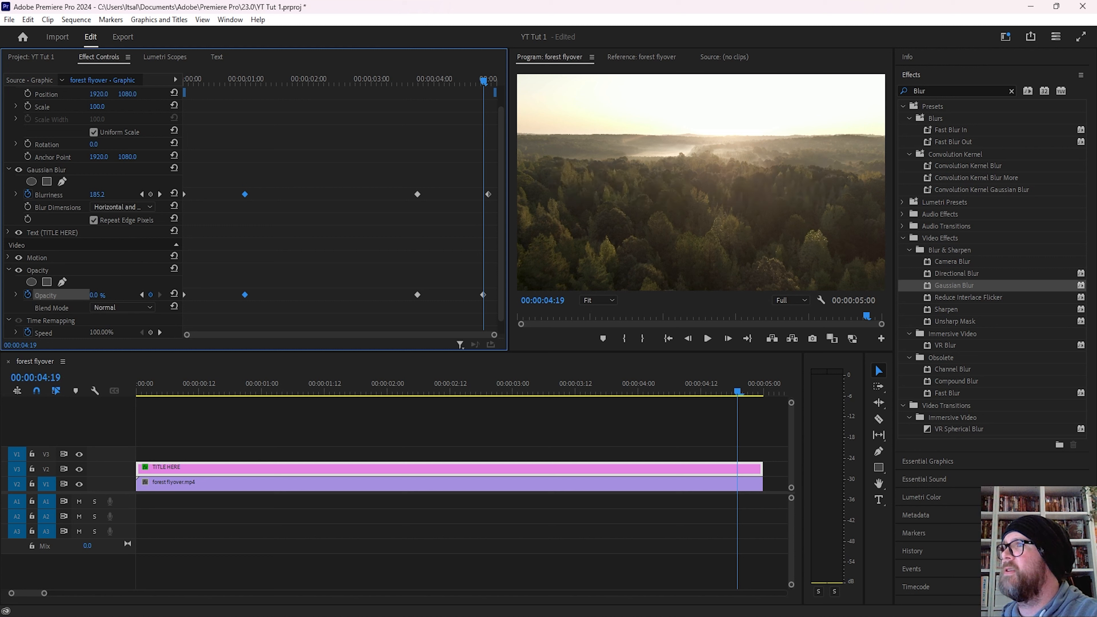
pyautogui.moveTo(483, 85); pyautogui.dragTo(171, 89)
pyautogui.moveTo(436, 82); pyautogui.dragTo(179, 75)
pyautogui.press('space')
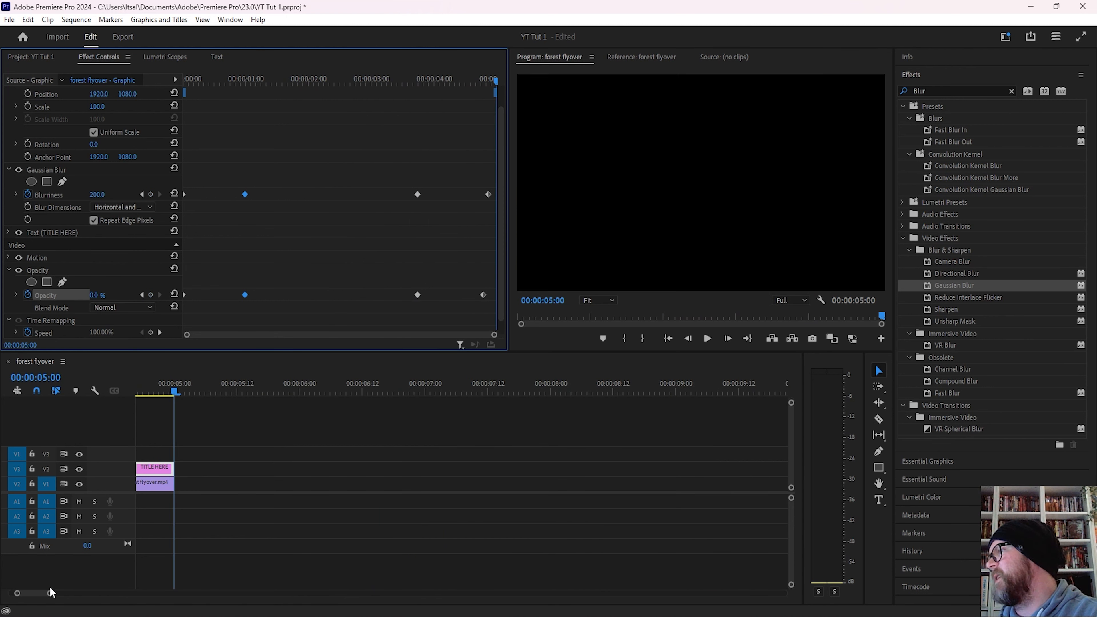
# - Keyframe the title's Vector Motion Scale at 100 at the clip's start and at 115 at 00:00:04:21
pyautogui.moveTo(48, 594); pyautogui.dragTo(77, 593)
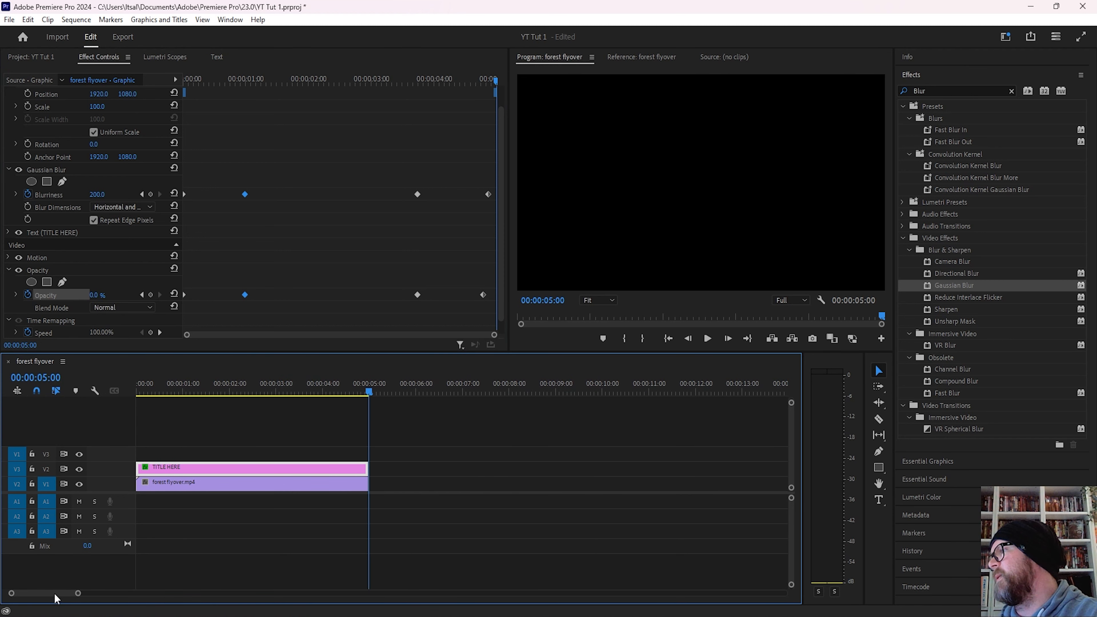
pyautogui.press('Home')
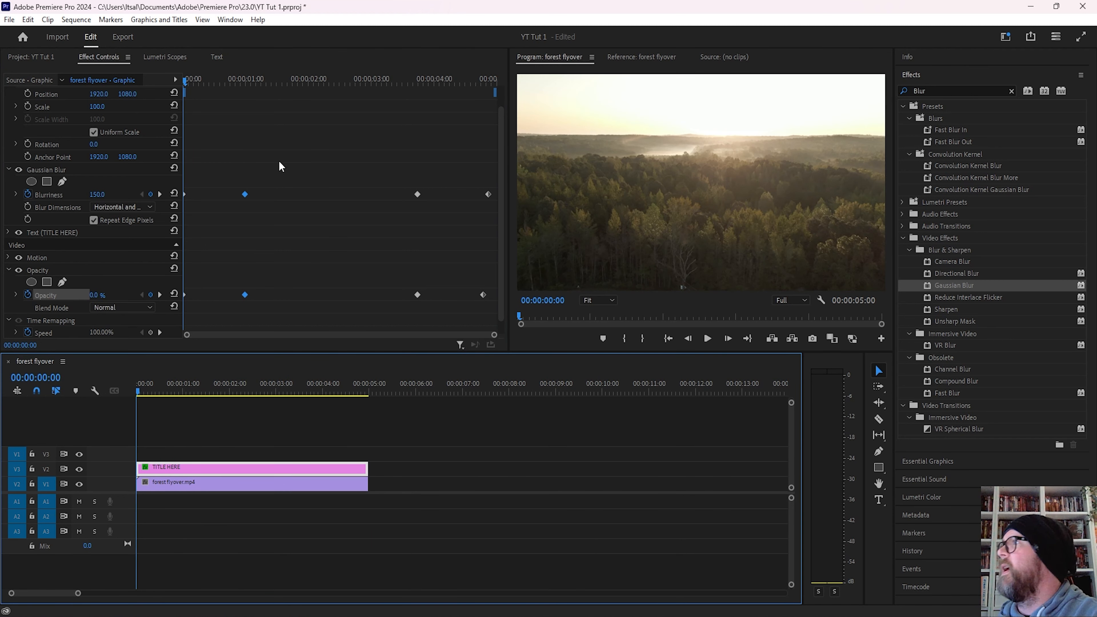
pyautogui.scroll(1, 124, 147)
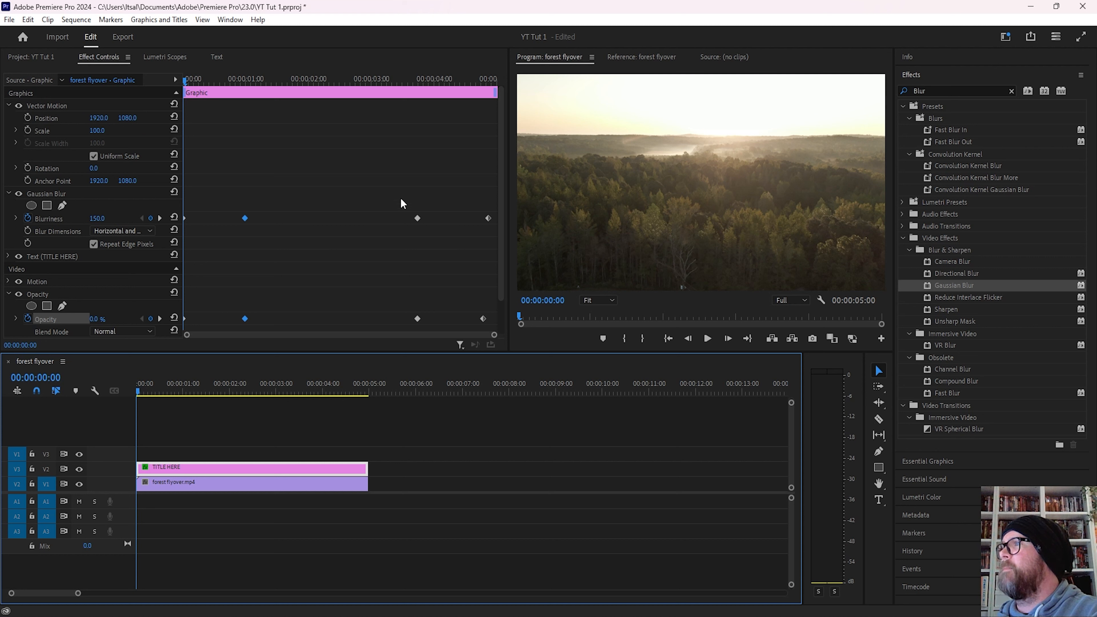
pyautogui.click(28, 130)
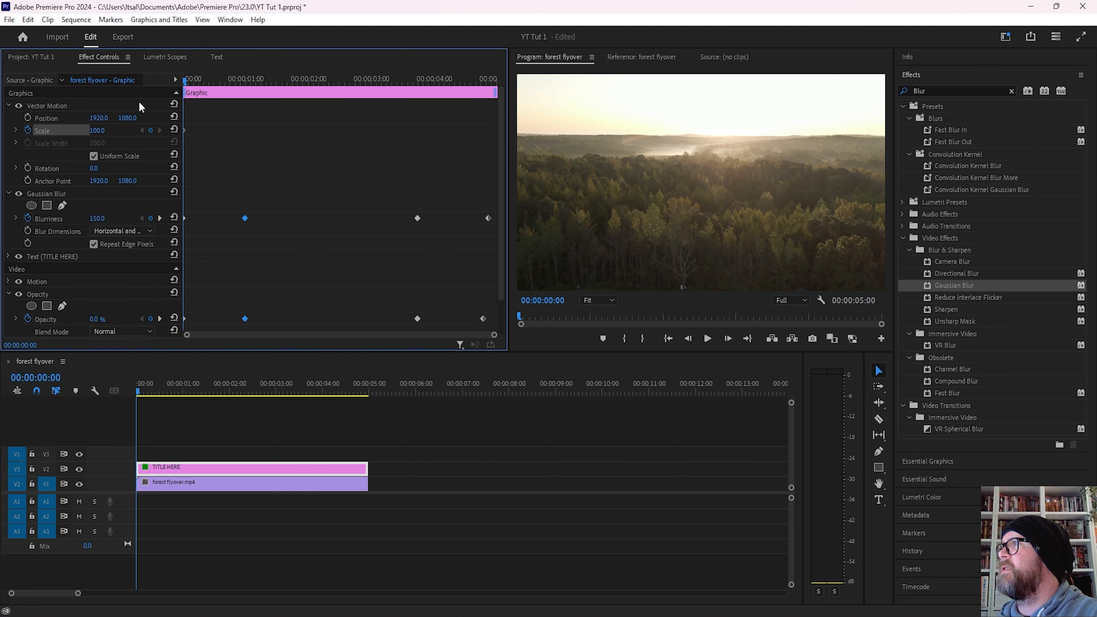
pyautogui.moveTo(186, 81); pyautogui.dragTo(489, 92)
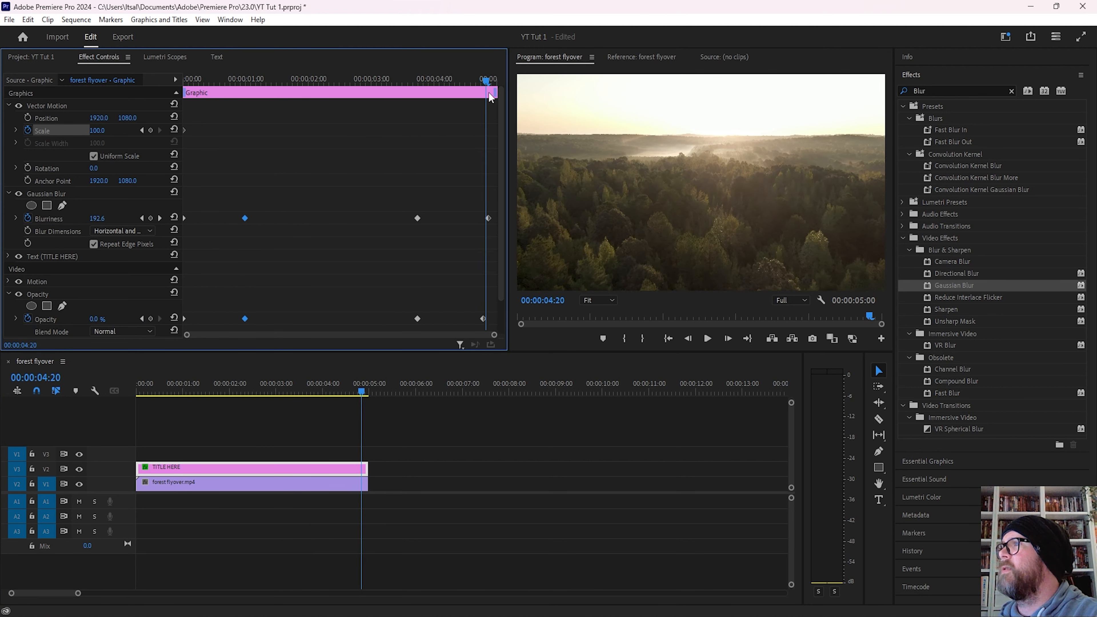
pyautogui.click(113, 131)
pyautogui.write('115')
pyautogui.press('Return')
# - Play the title's growing animation back from the start of the sequence
pyautogui.press('Home')
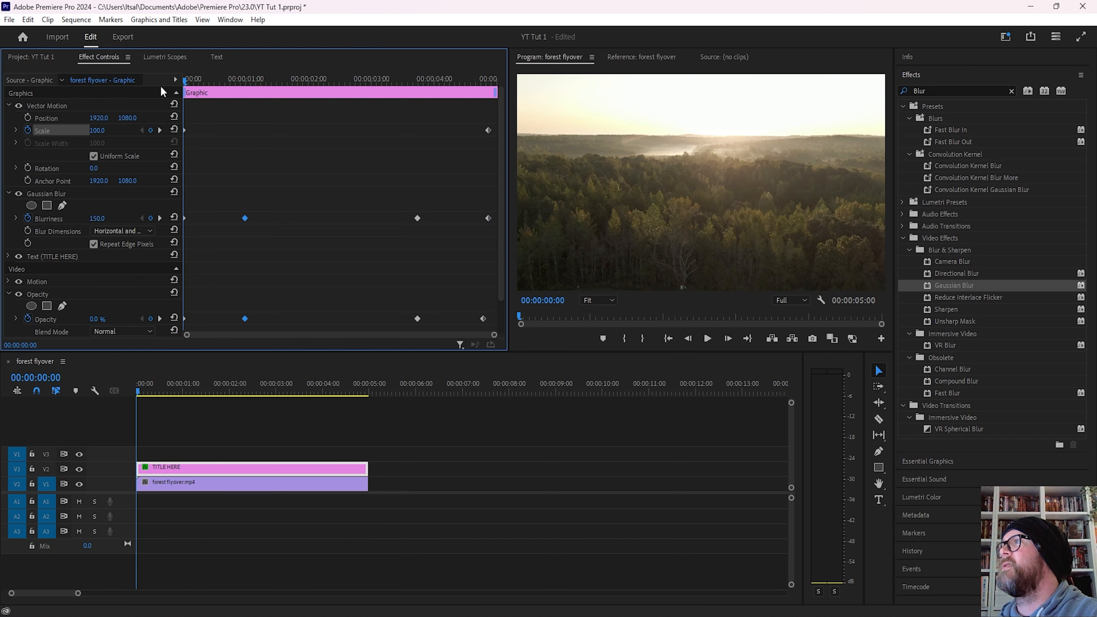
pyautogui.press('space')
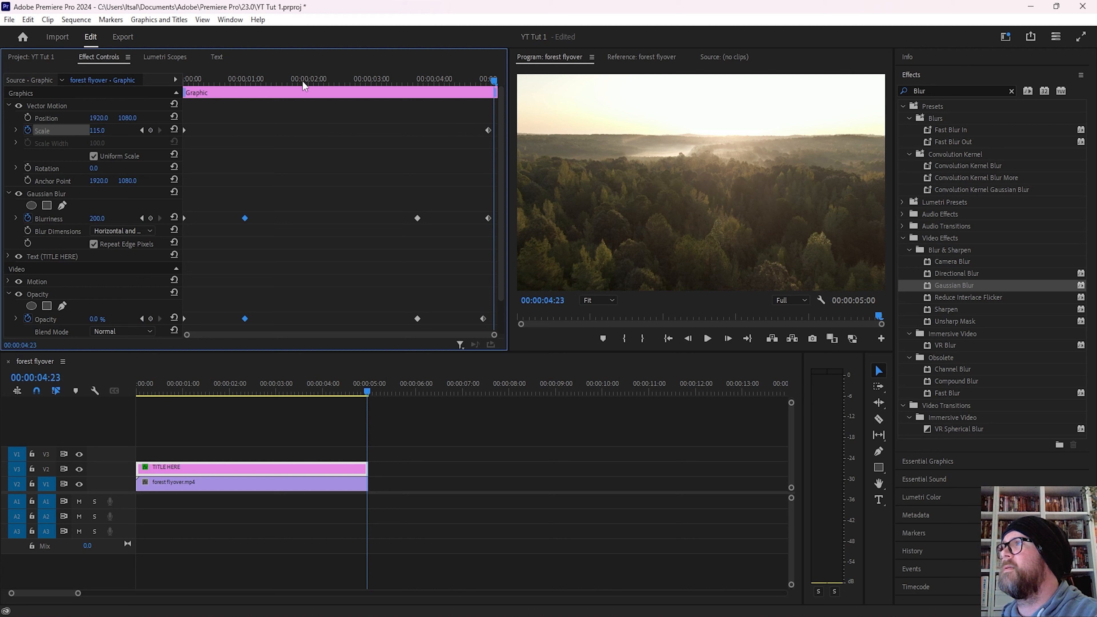
pyautogui.press('Home')
pyautogui.press('space')
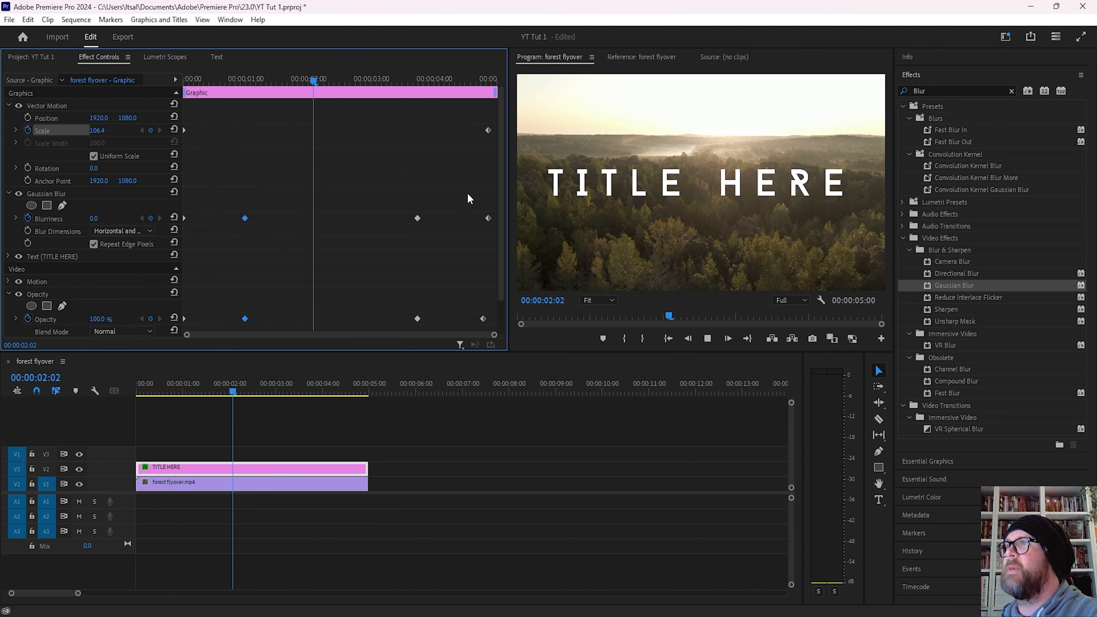
pyautogui.press('space')
# - Set the Scale at the title's second keyframe to 150 and play back the stronger growth
pyautogui.click(160, 130)
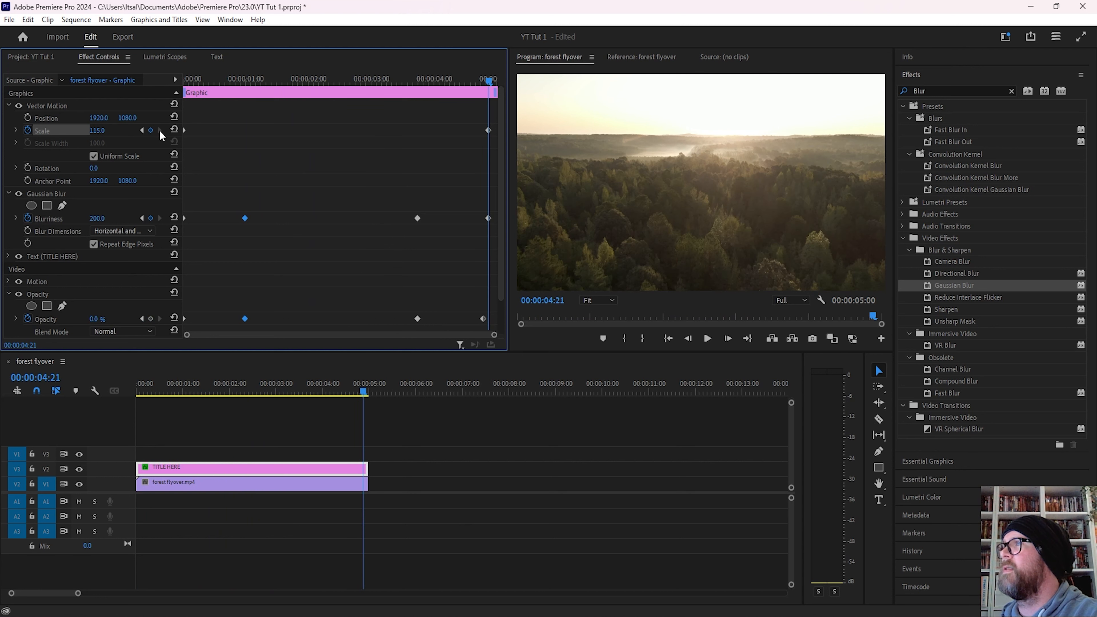
pyautogui.click(92, 131)
pyautogui.write('150')
pyautogui.press('Return')
pyautogui.click(358, 79)
pyautogui.press('space')
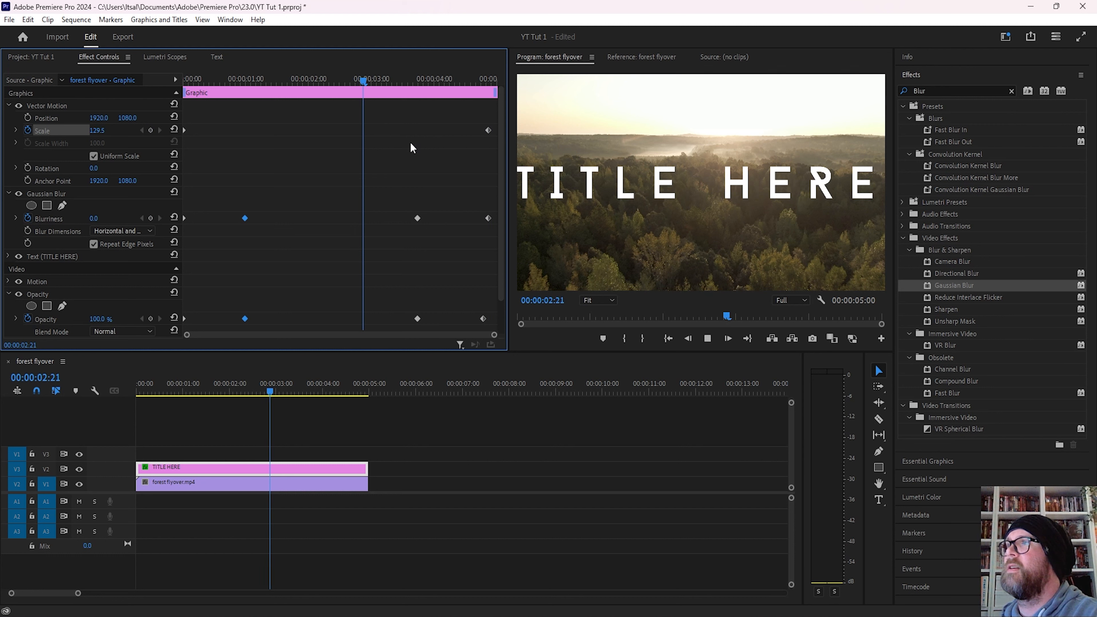
pyautogui.press('space')
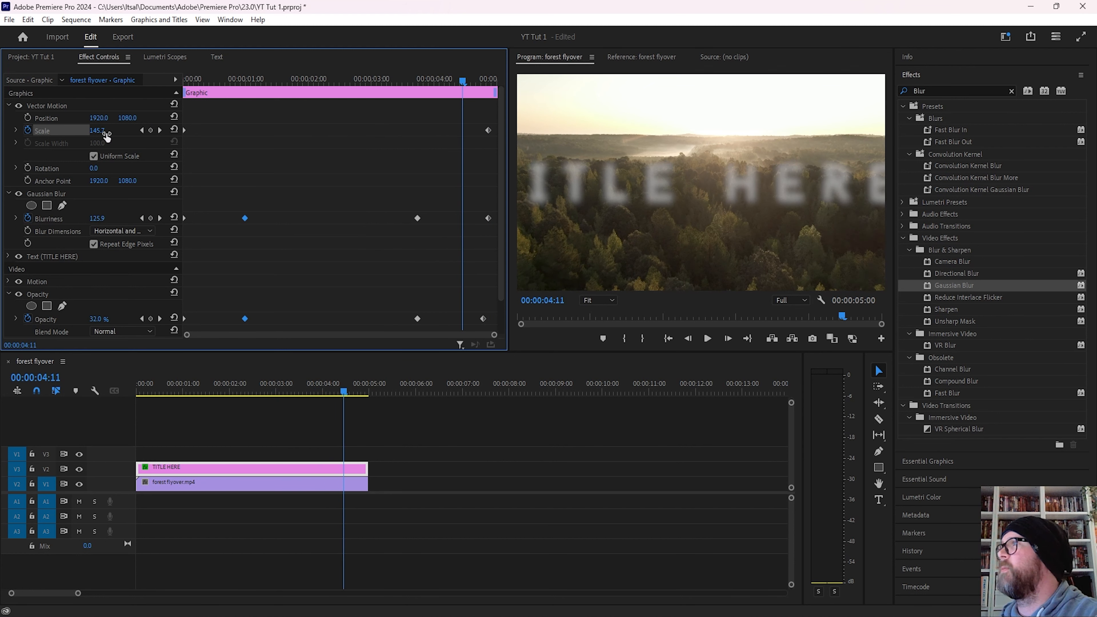
# - Set the title's Scale to 110 at 00:00:04:11 and play the animation back
pyautogui.click(104, 131)
pyautogui.write('110')
pyautogui.press('Return')
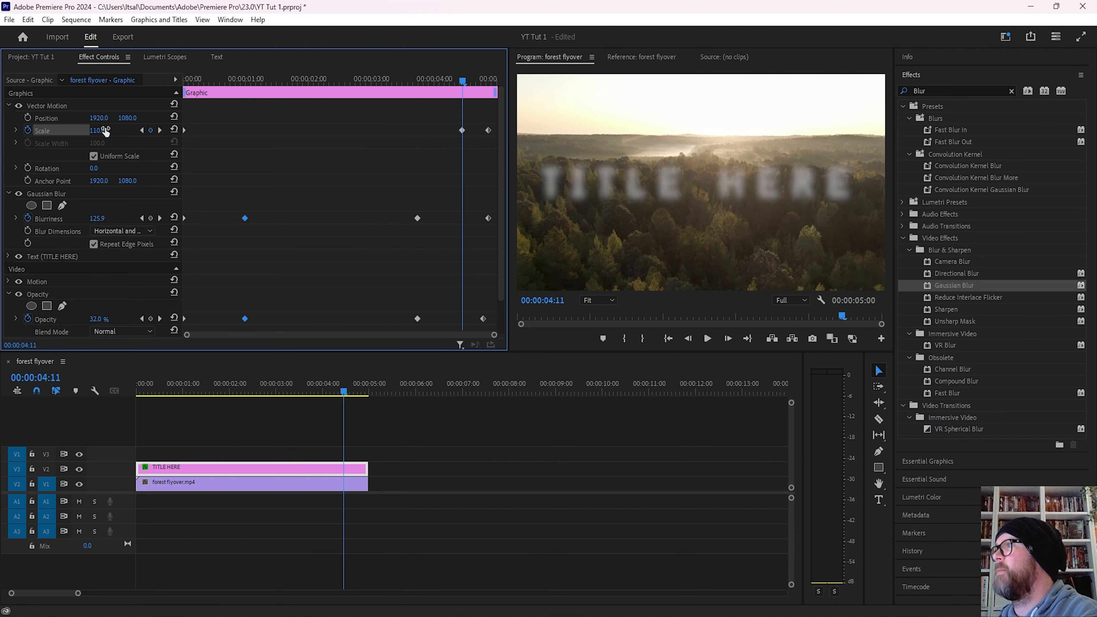
pyautogui.click(287, 82)
pyautogui.press('space')
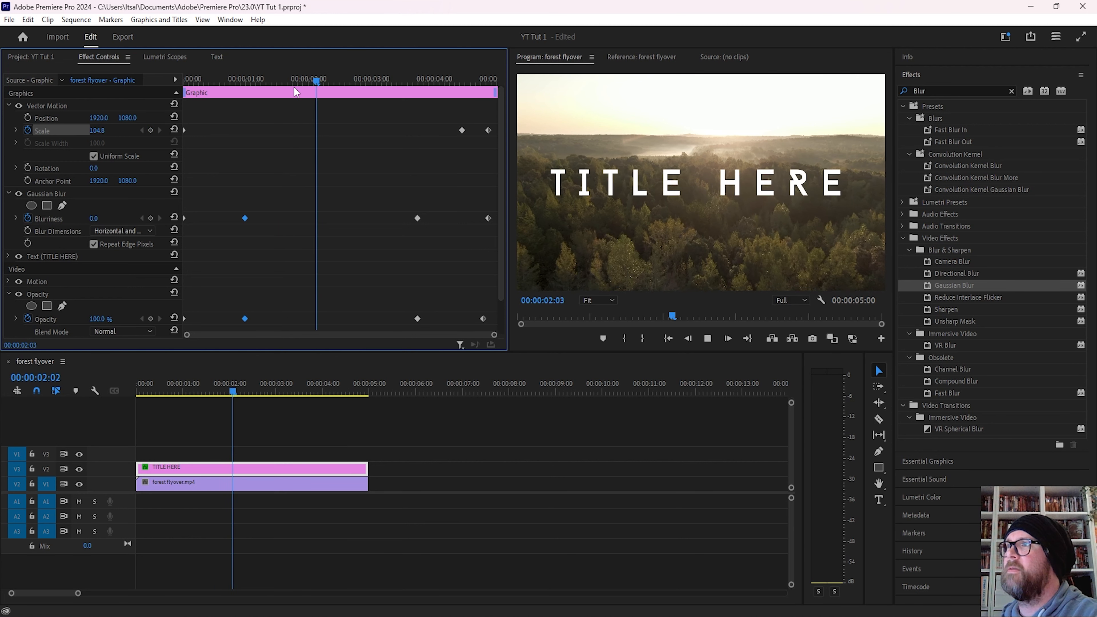
pyautogui.press('space')
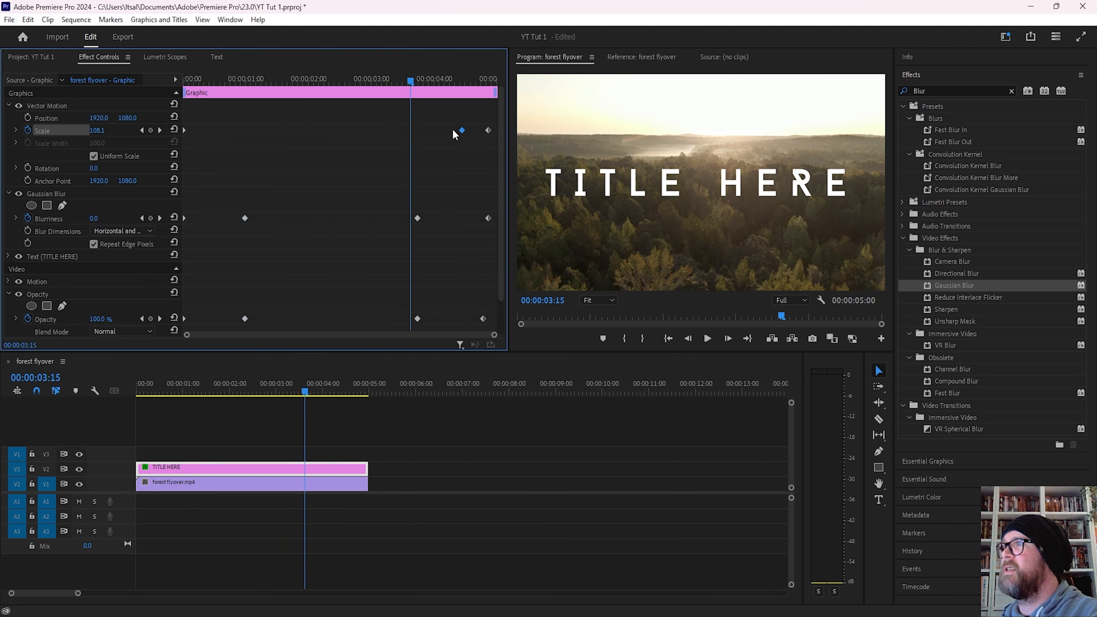
# - Delete the extra Scale keyframe at 00:00:04:11 from the title
pyautogui.click(160, 130)
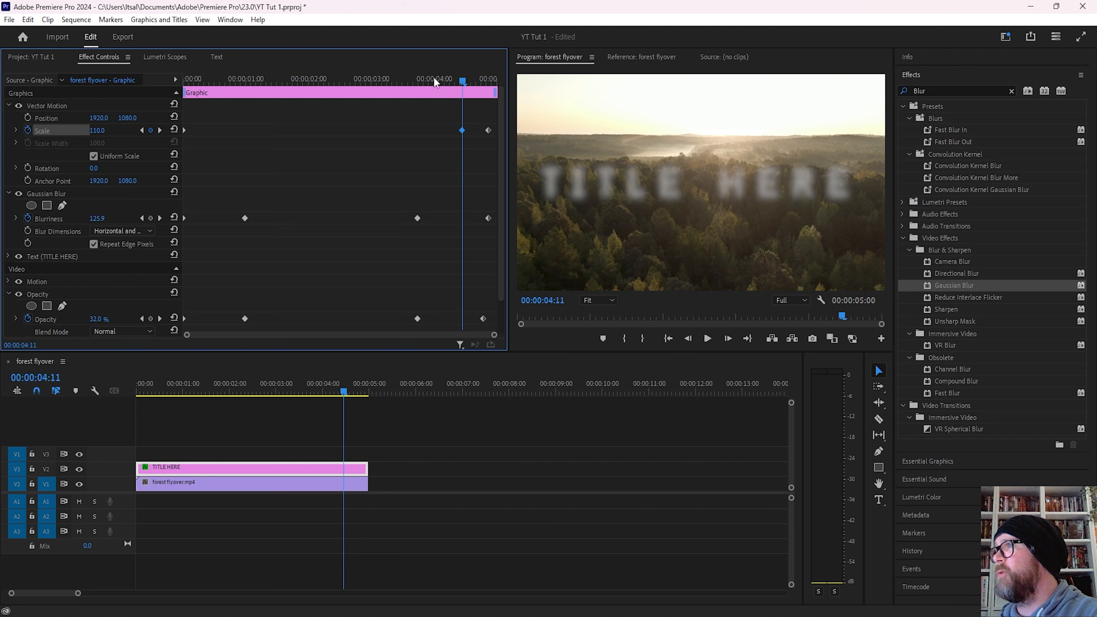
pyautogui.moveTo(434, 76); pyautogui.dragTo(343, 80)
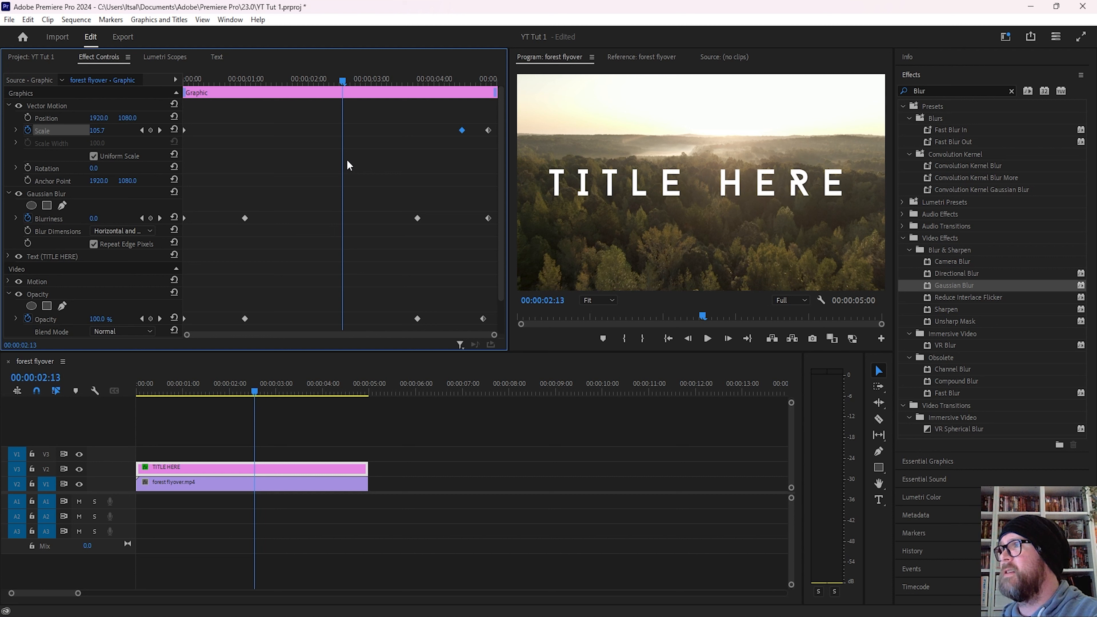
pyautogui.moveTo(107, 130); pyautogui.dragTo(466, 159)
pyautogui.press('Delete')
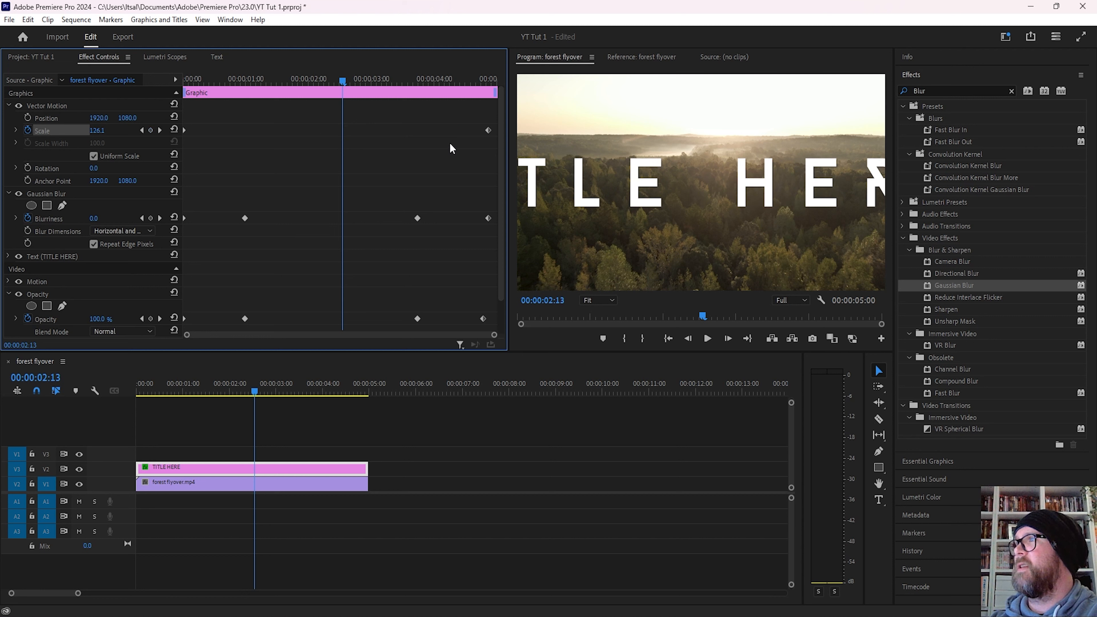
# - Set the Scale at the title's last keyframe to 110 and play the animation back from the start
pyautogui.click(159, 130)
pyautogui.click(97, 130)
pyautogui.write('110')
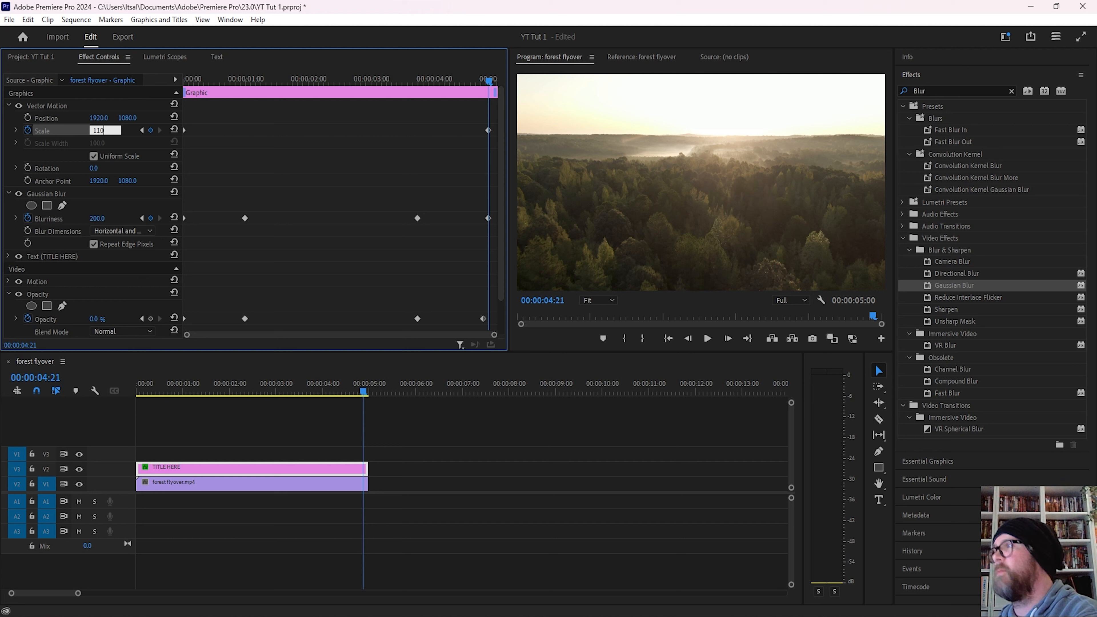
pyautogui.press('Return')
pyautogui.moveTo(205, 80); pyautogui.dragTo(147, 78)
pyautogui.press('space')
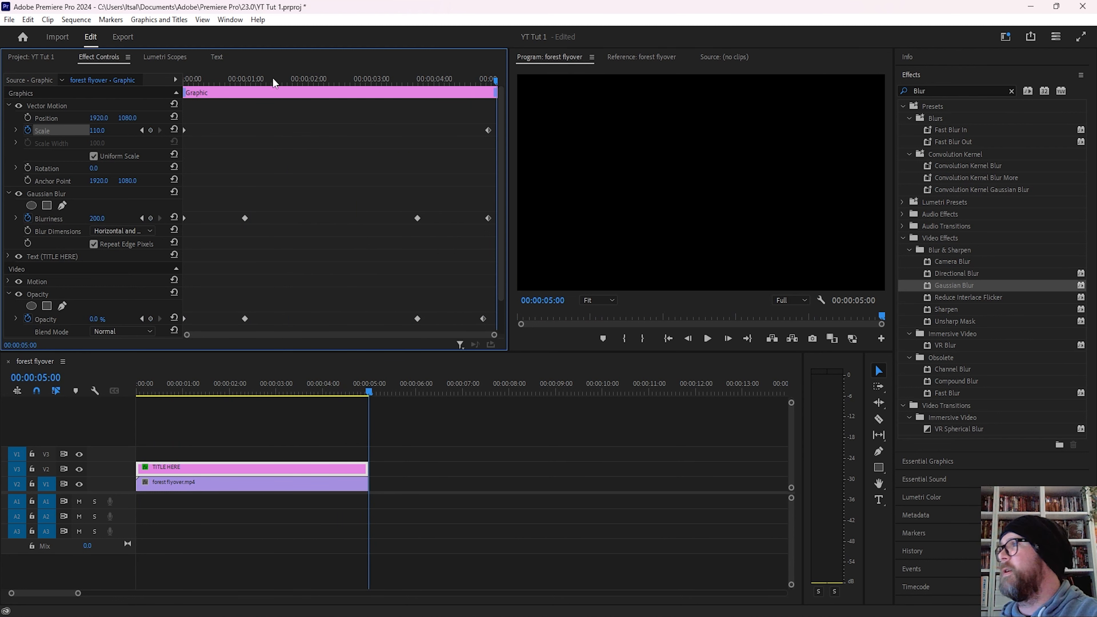
# - Deselect the title clip and play the complete title animation back from the start of the sequence
pyautogui.moveTo(268, 79); pyautogui.dragTo(184, 80)
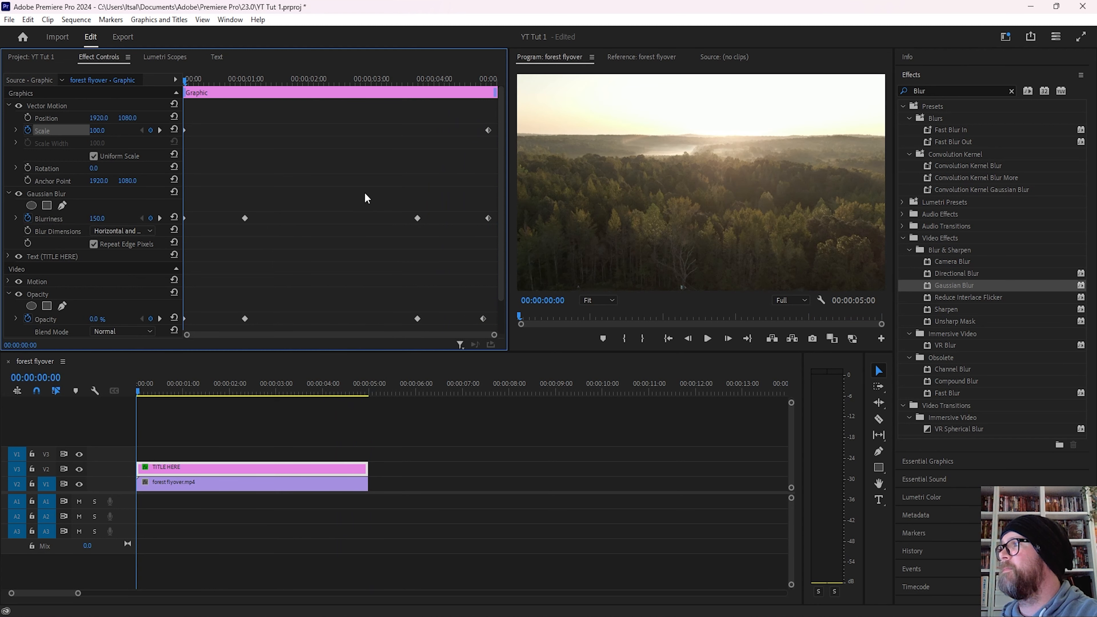
pyautogui.click(195, 418)
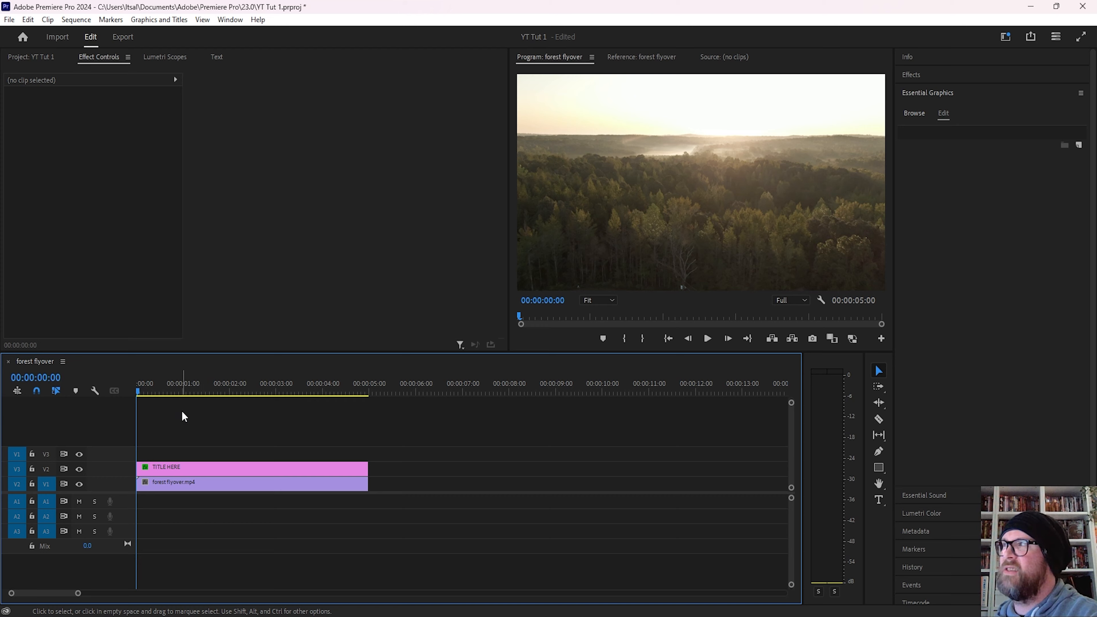
pyautogui.press('space')
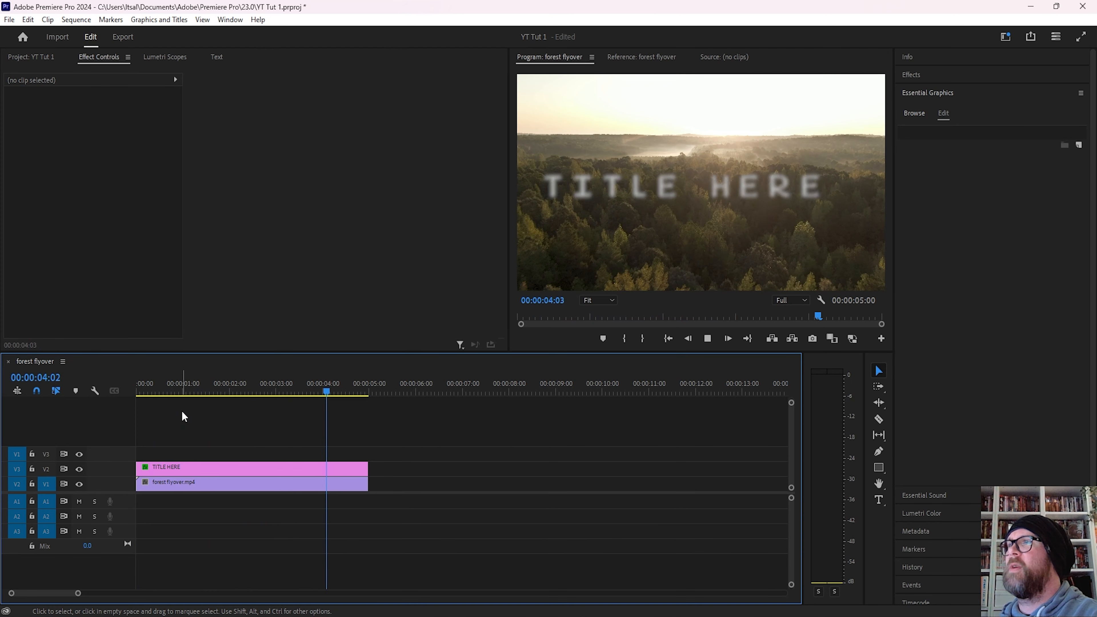
pyautogui.moveTo(168, 391); pyautogui.dragTo(138, 387)
pyautogui.press('space')
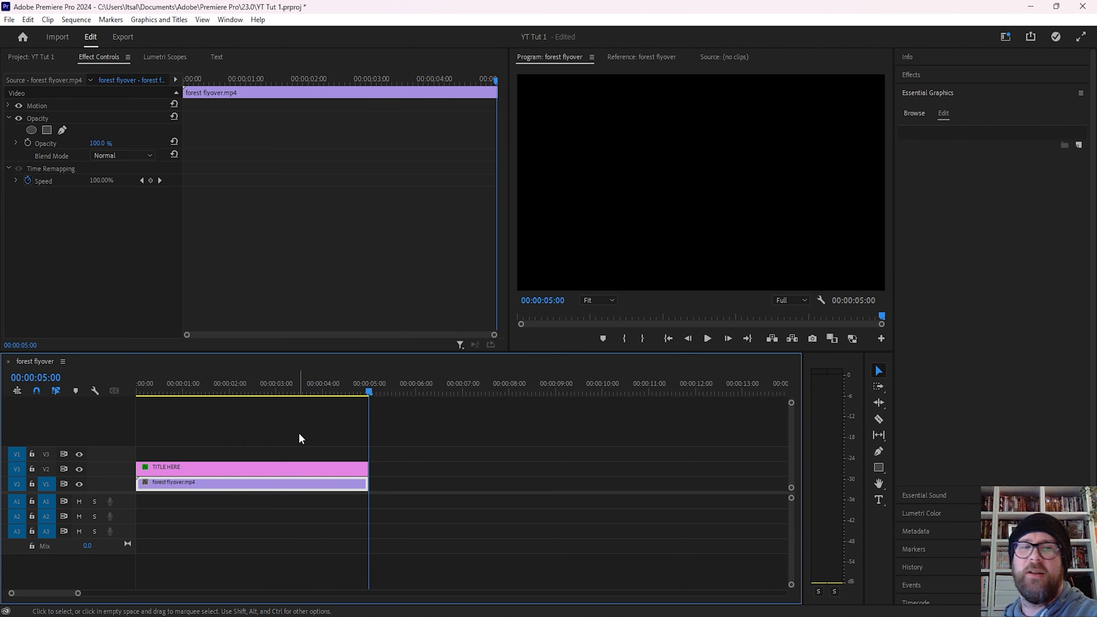
# - Export the title clip as a Motion Graphics template named BlurFade Title to the local drive, with a video thumbnail included
pyautogui.click(249, 472)
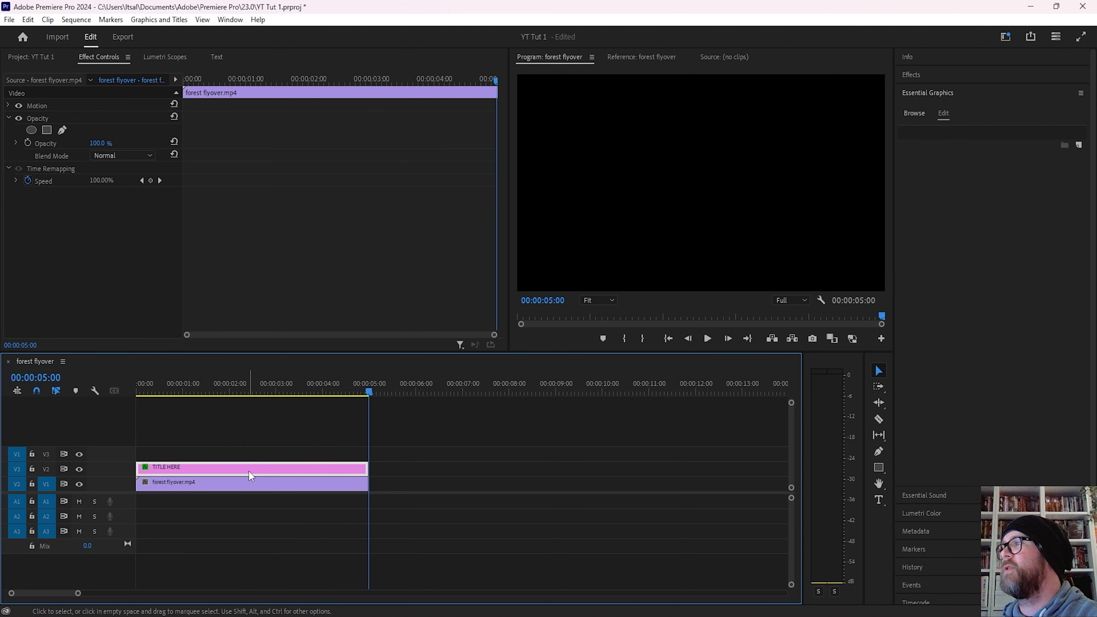
pyautogui.click(226, 391)
pyautogui.click(233, 470)
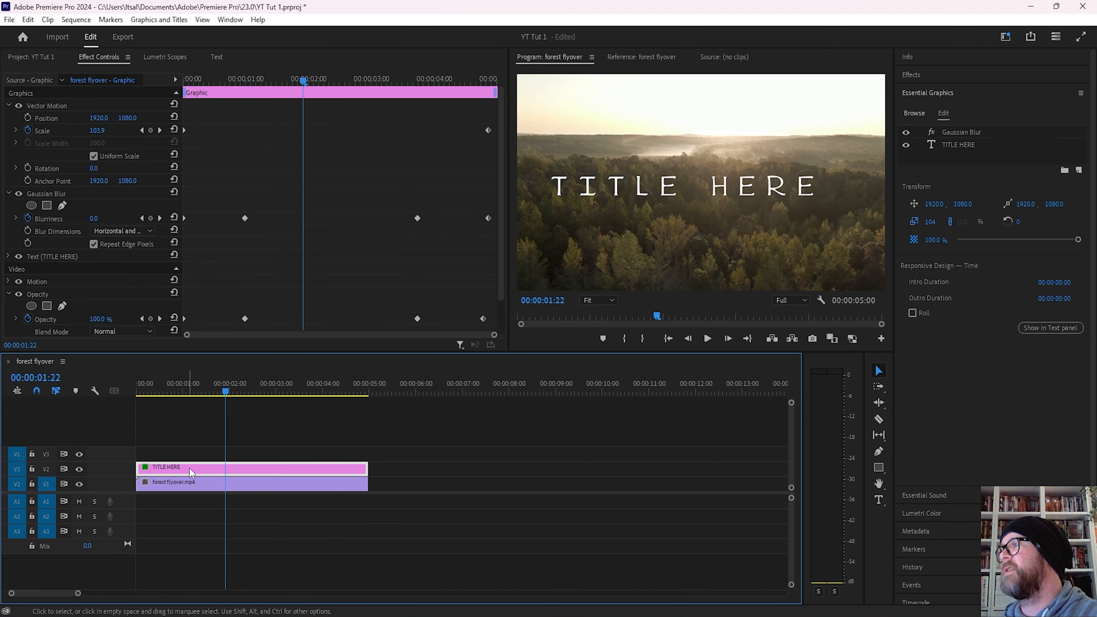
pyautogui.click(159, 20)
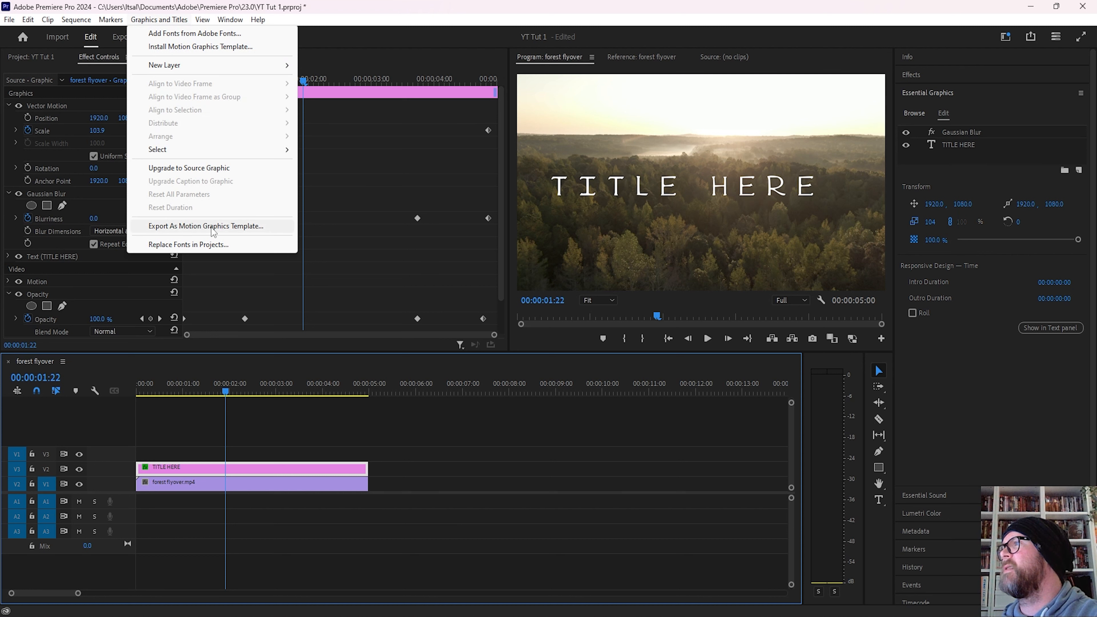
pyautogui.click(228, 227)
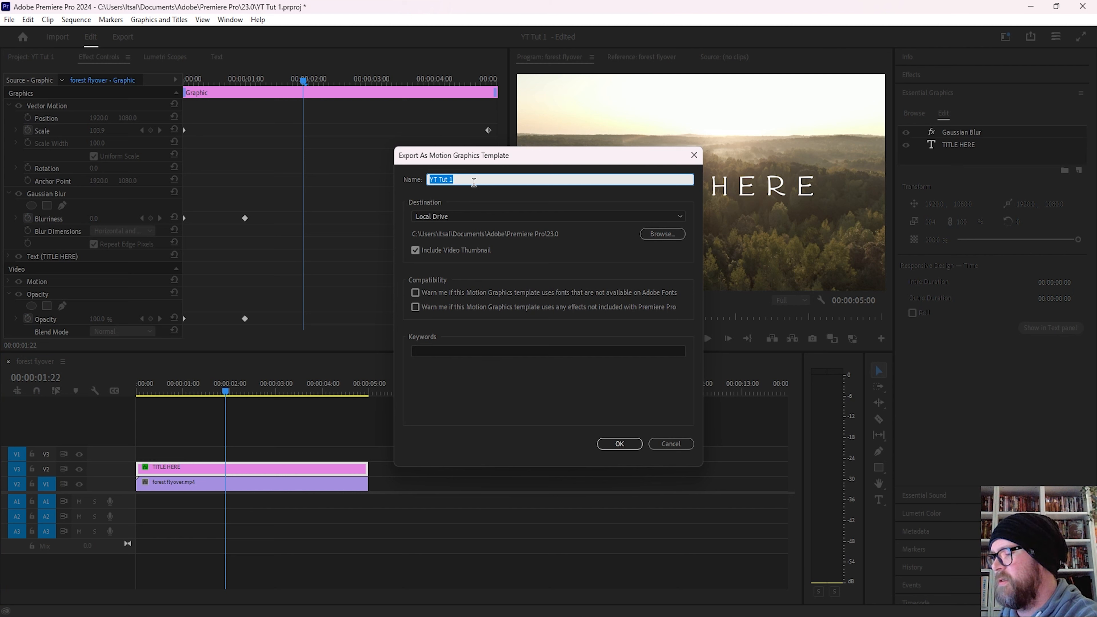
pyautogui.write('BlurFad')
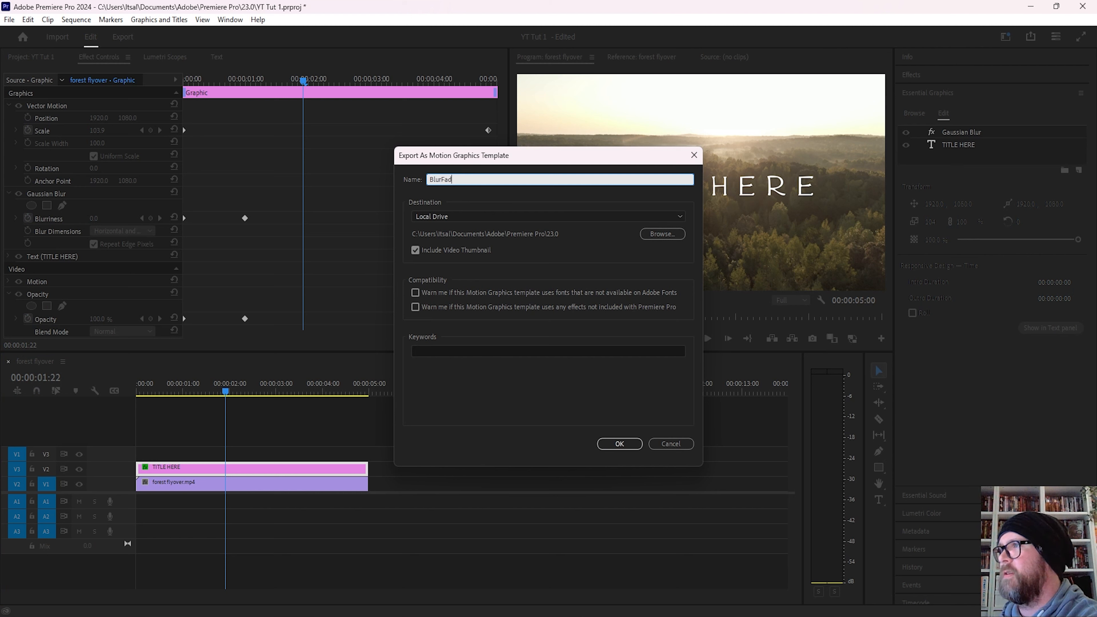
pyautogui.write('e Title')
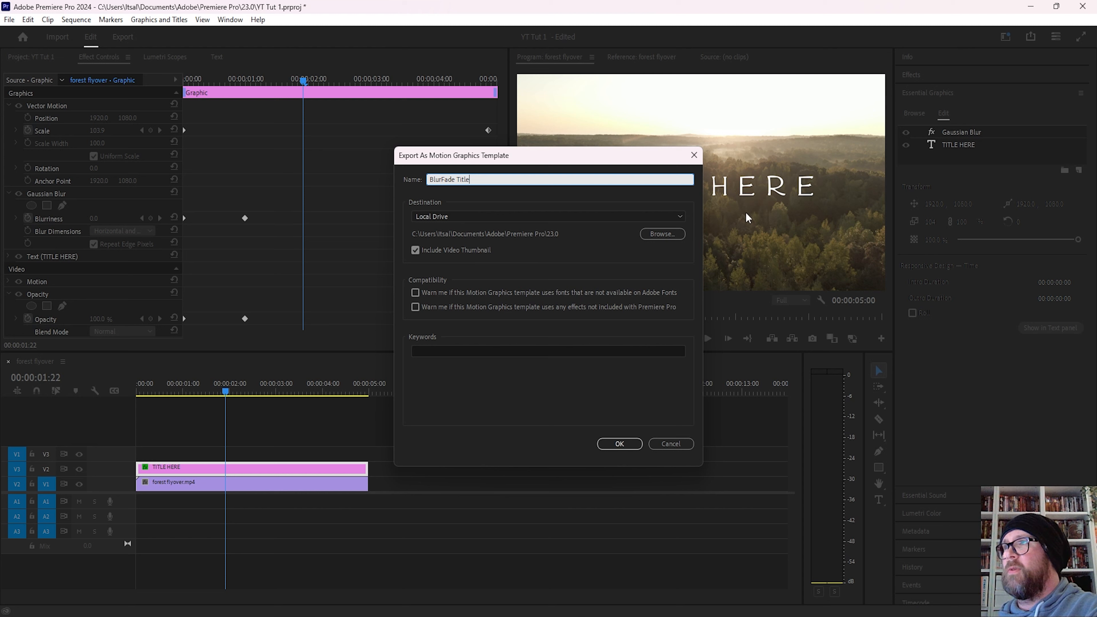
pyautogui.click(681, 217)
pyautogui.click(682, 218)
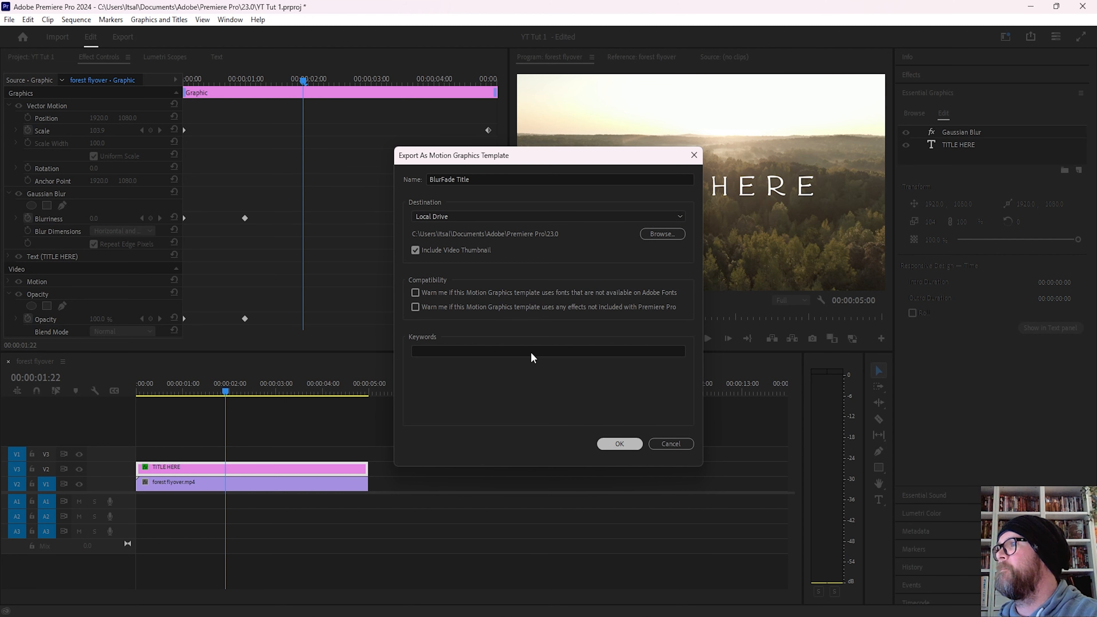
pyautogui.press('Return')
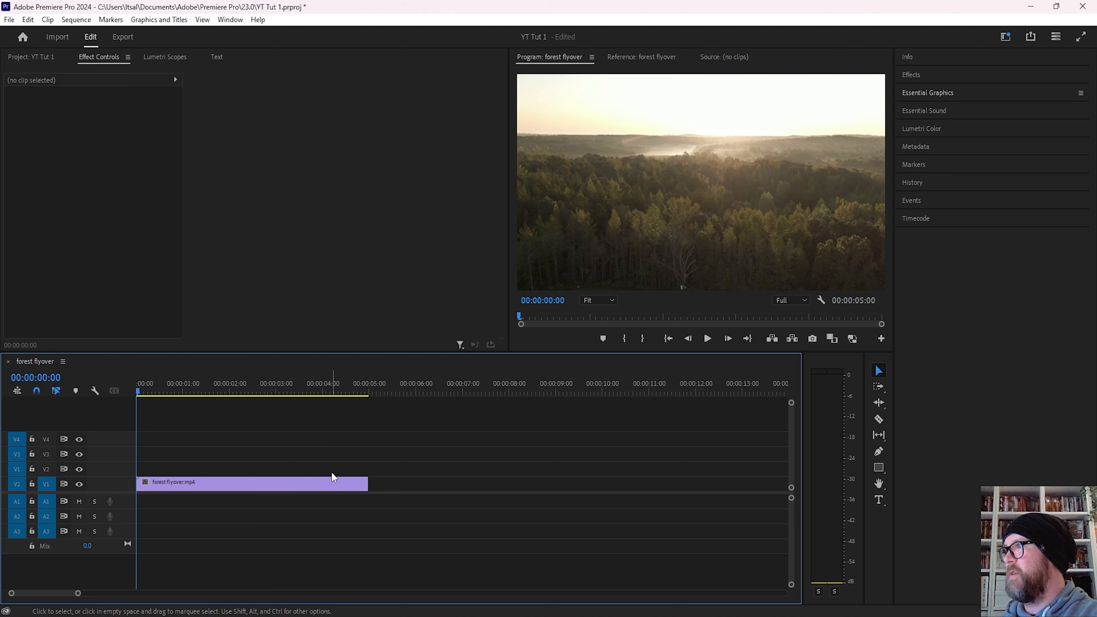
# - Install BlurFade Title.mogrt from the Premiere Pro 23.0 folder into the Essential Graphics template library
pyautogui.click(938, 94)
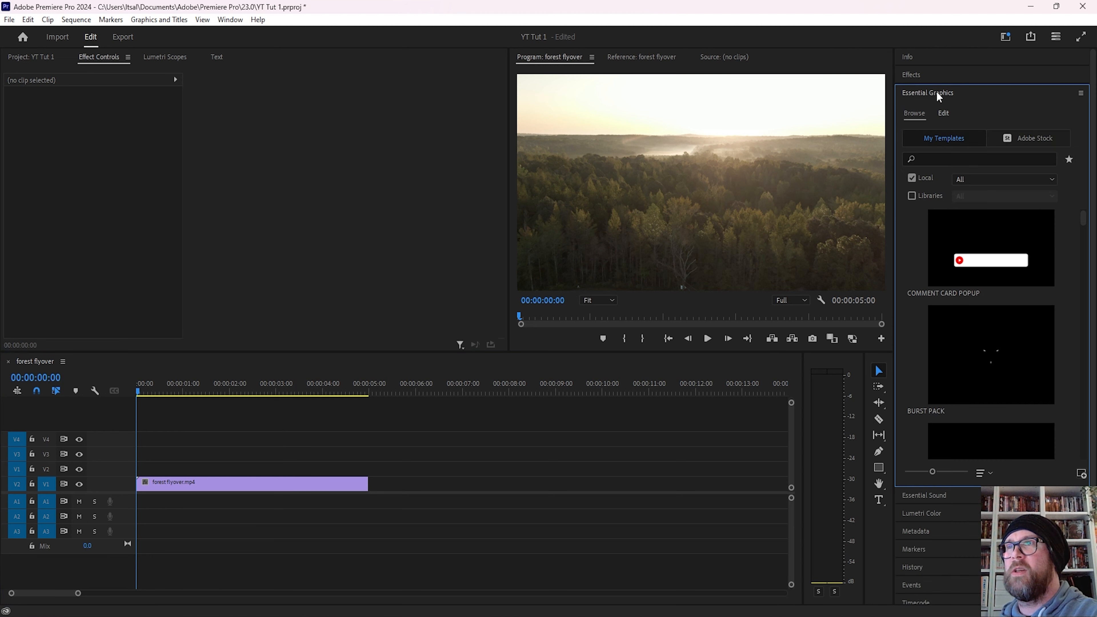
pyautogui.click(1082, 475)
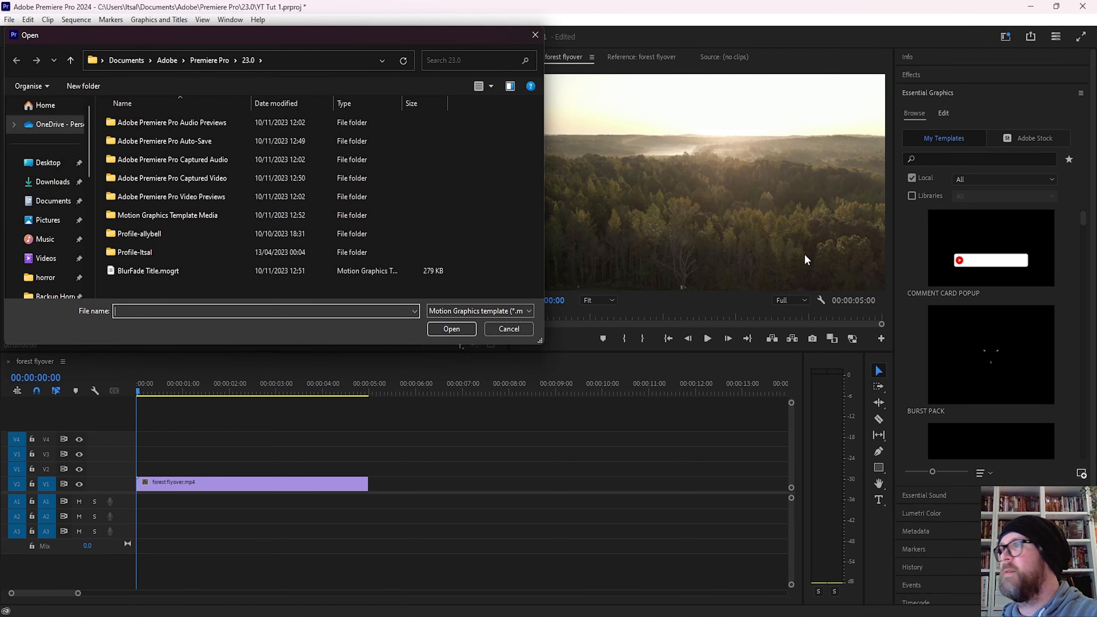
pyautogui.click(141, 273)
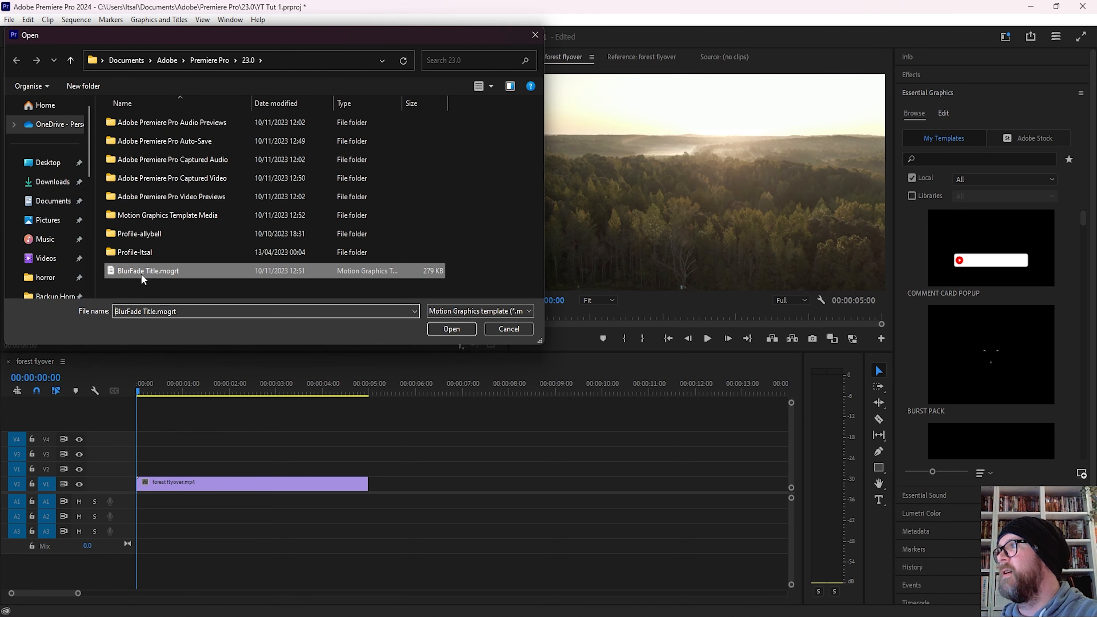
pyautogui.click(472, 334)
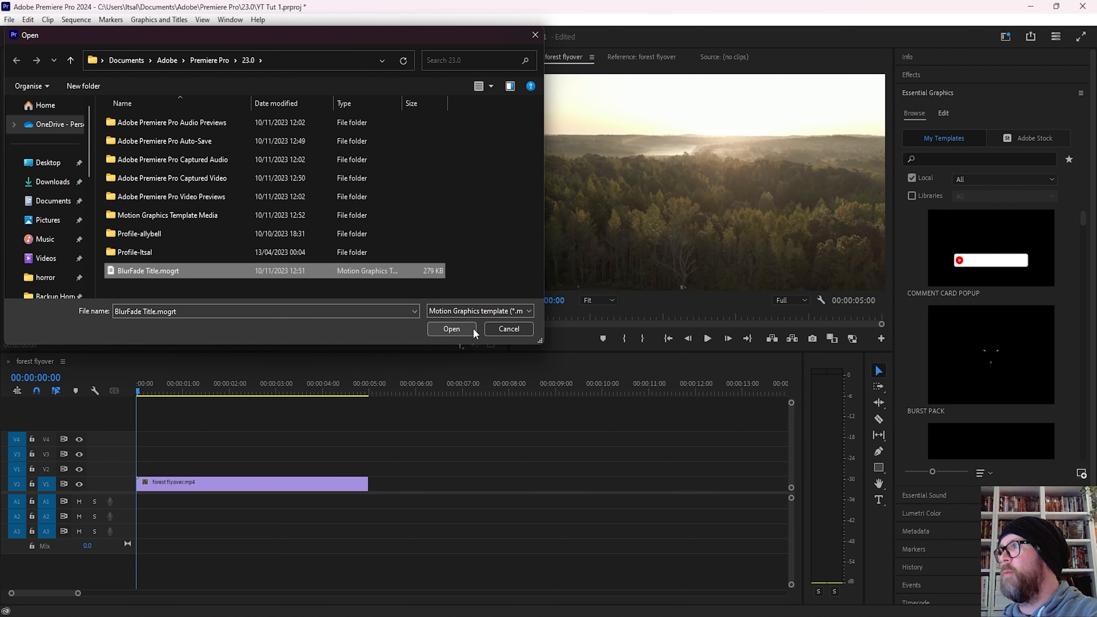
pyautogui.click(463, 335)
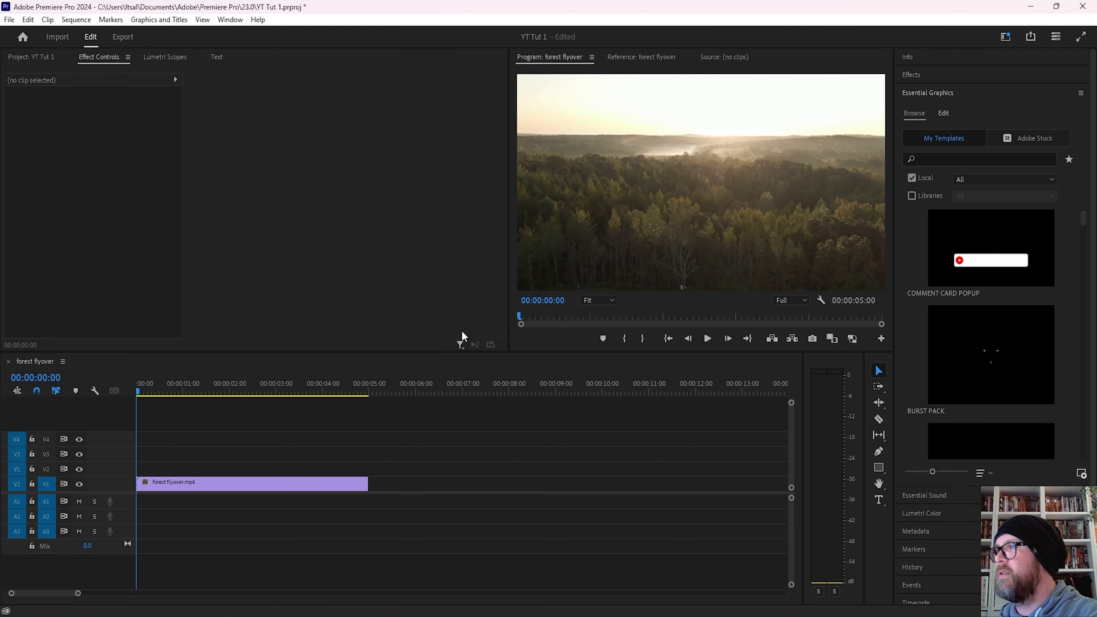
pyautogui.click(536, 325)
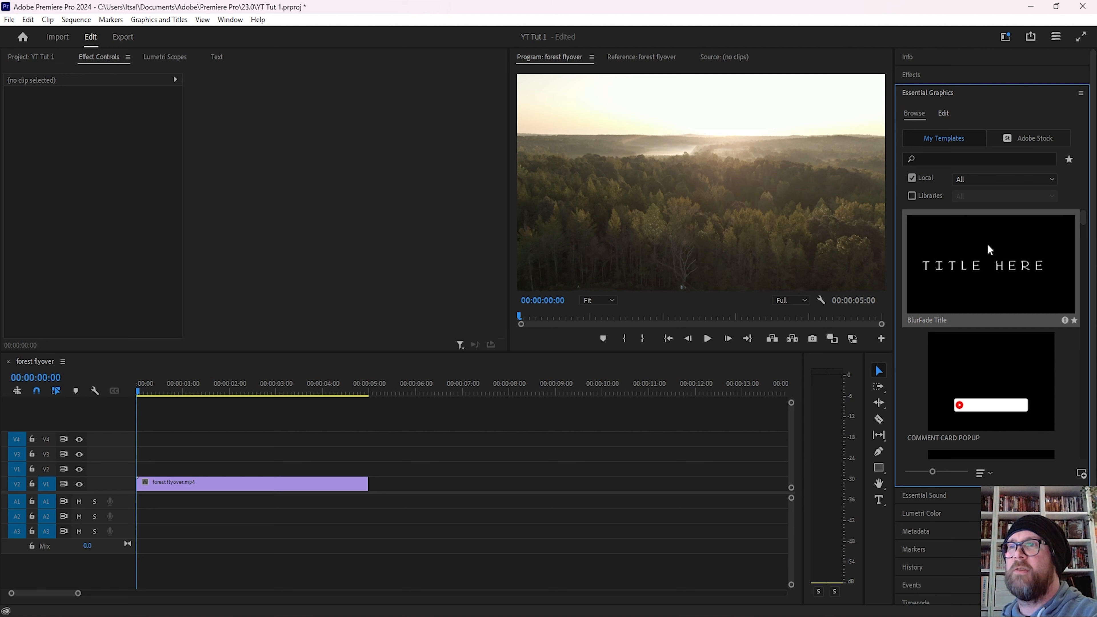
# - Place the BlurFade Title template on track V2 above the forest clip at the sequence start and preview it up to 00:00:02:23
pyautogui.moveTo(1025, 254); pyautogui.dragTo(142, 476)
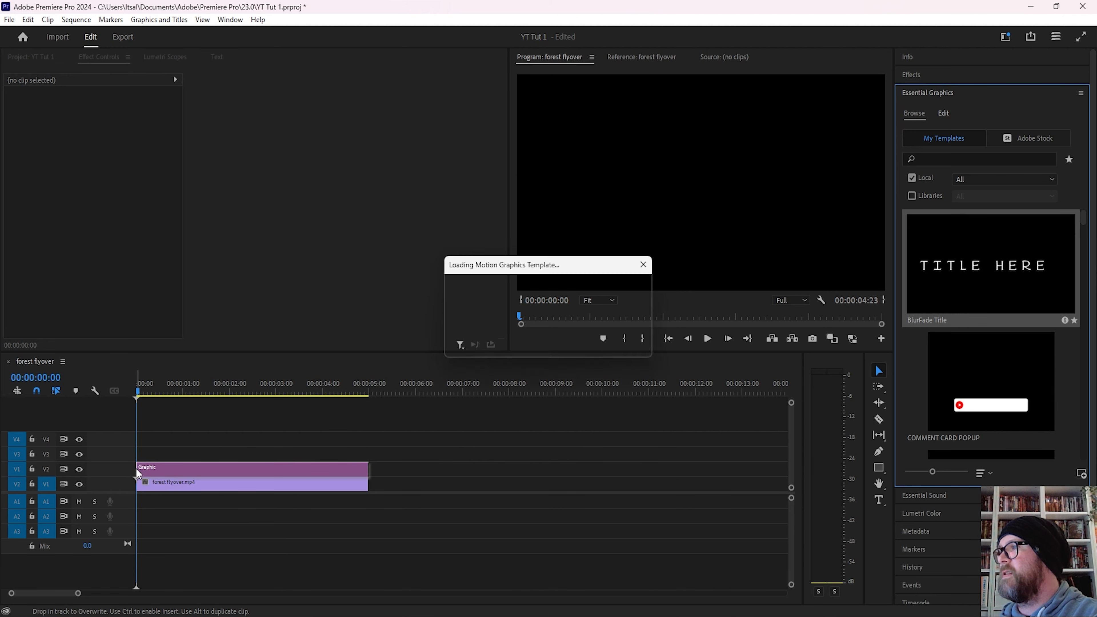
pyautogui.click(153, 390)
pyautogui.moveTo(153, 384); pyautogui.dragTo(274, 391)
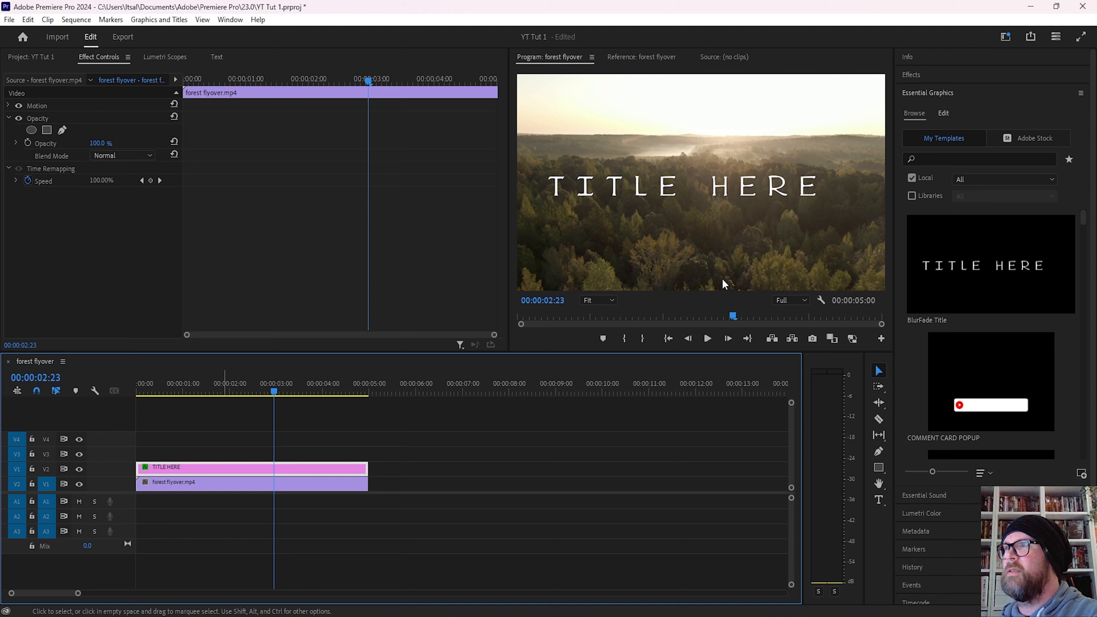
# - Replace the placed template's title text with REPLACE THE and play the animation back from the start
pyautogui.doubleClick(644, 173)
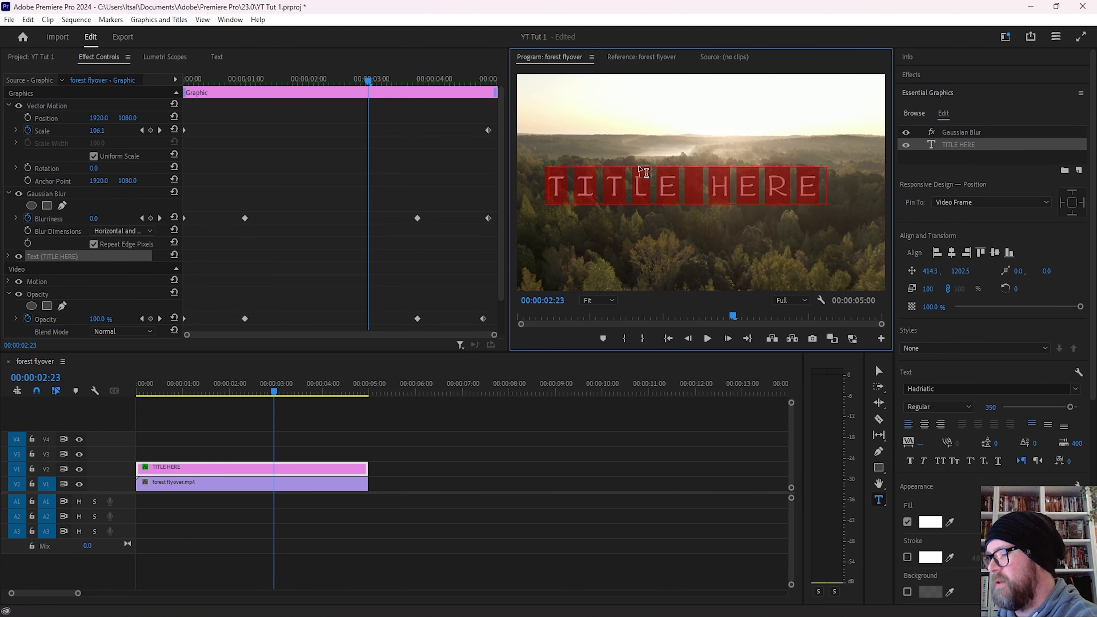
pyautogui.write('REPLACE THE')
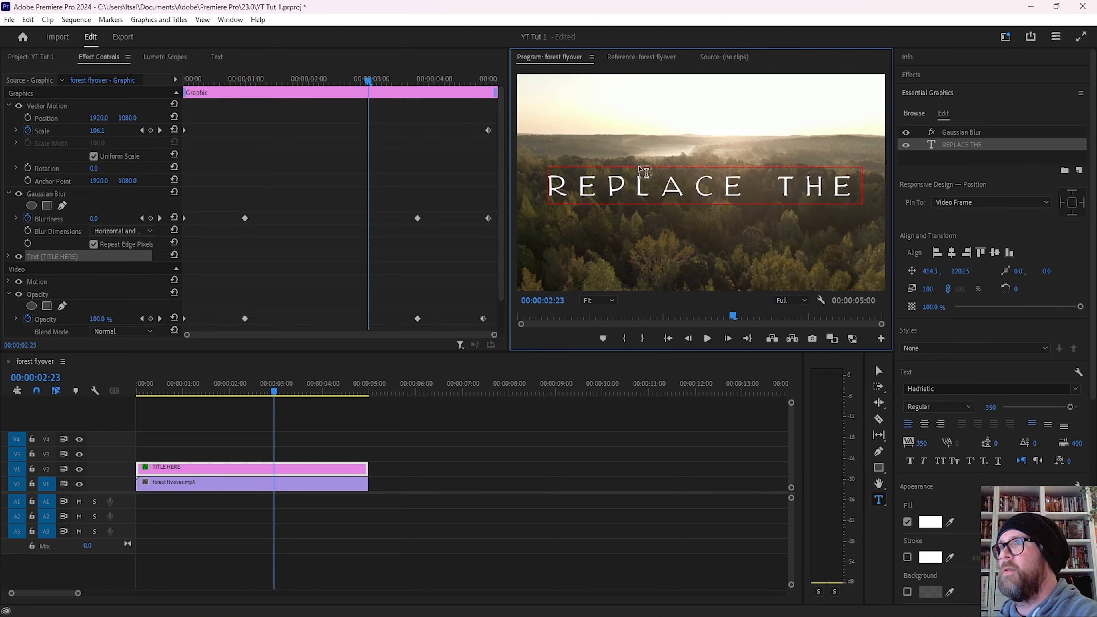
pyautogui.click(879, 371)
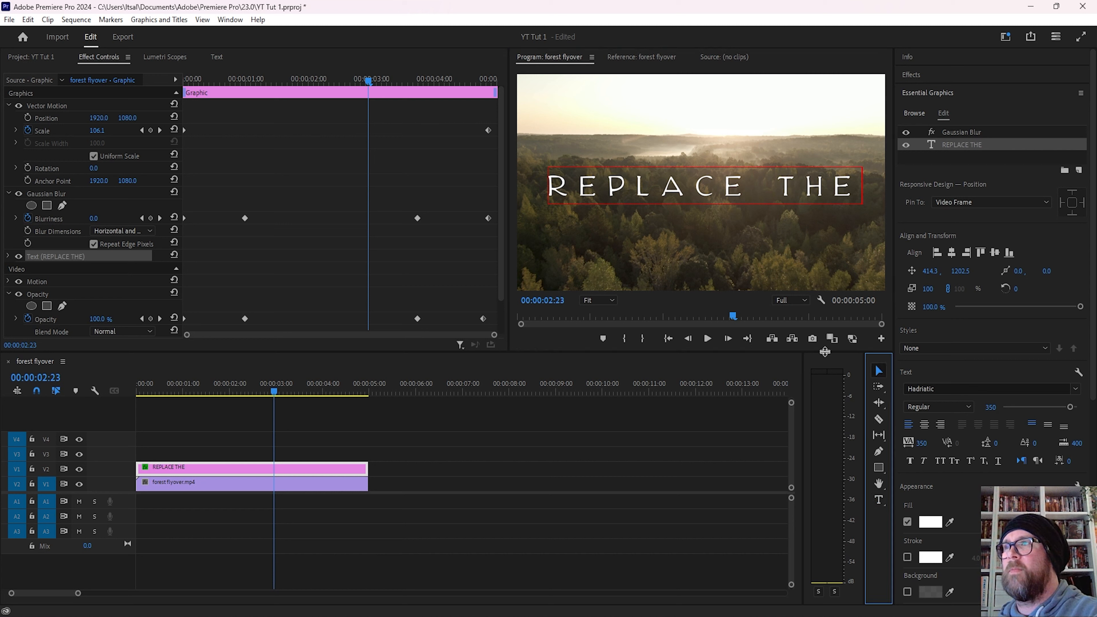
pyautogui.moveTo(191, 390); pyautogui.dragTo(134, 389)
pyautogui.press('space')
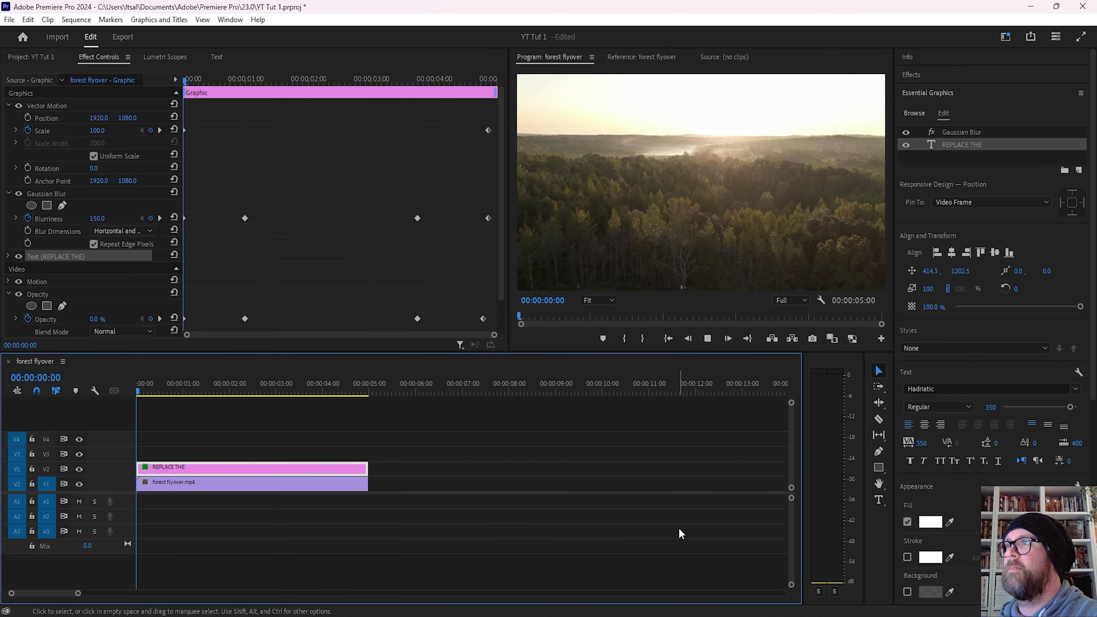